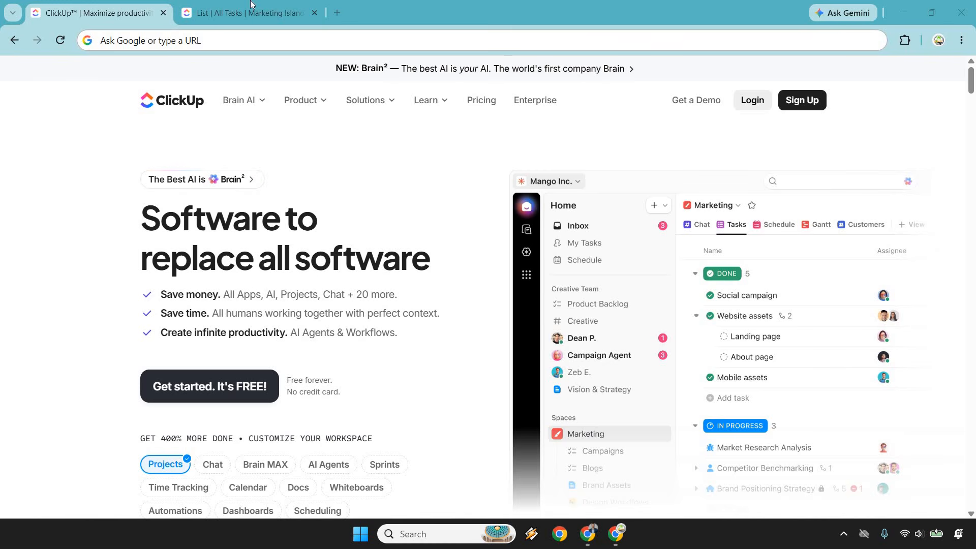
Step: Switch to the browser page showing the Marketing Island workspace
key("ctrl+Tab")
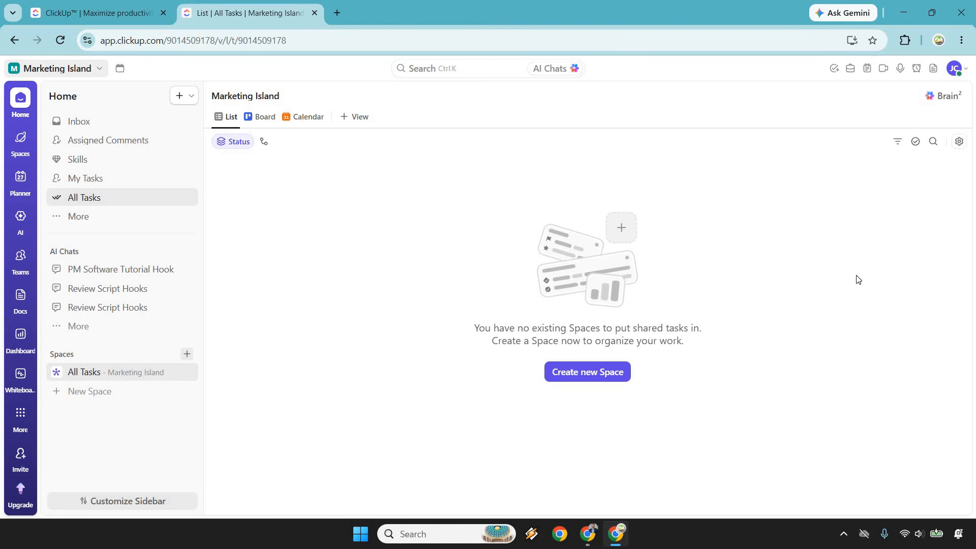
left_click(83, 70)
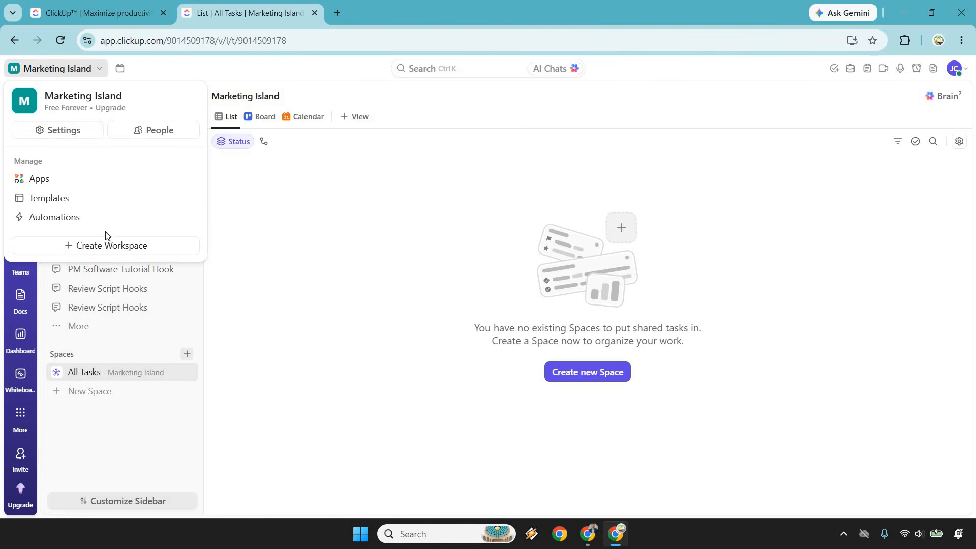
left_click(107, 247)
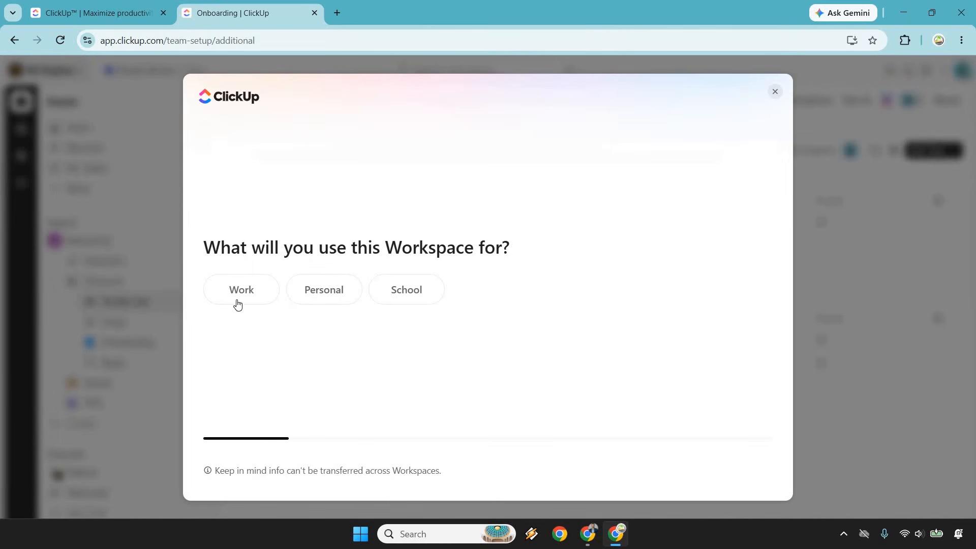
left_click(315, 292)
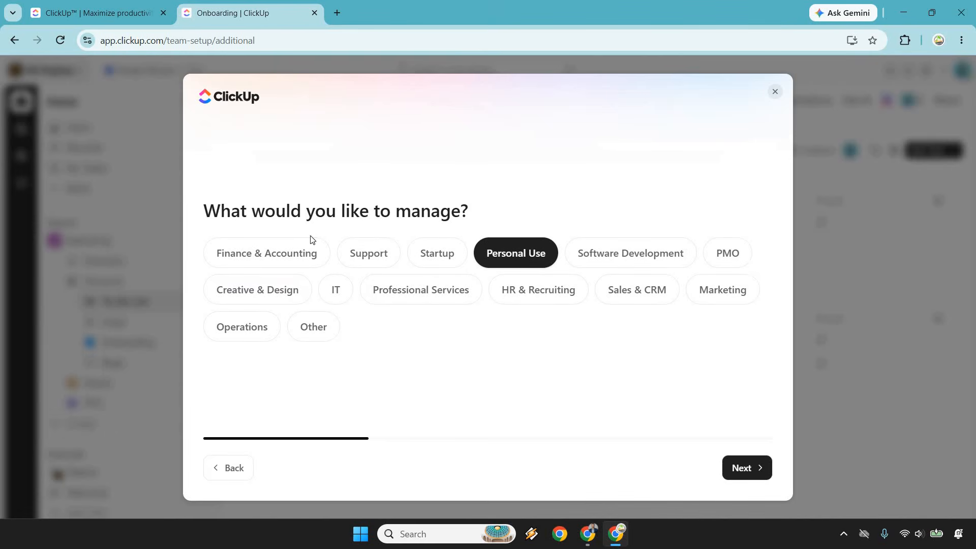
left_click(774, 94)
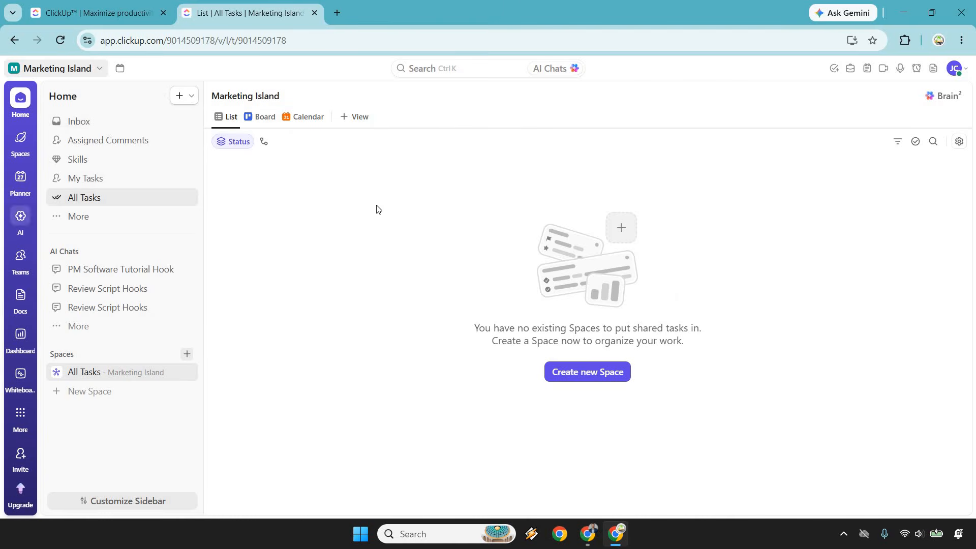
left_click(92, 70)
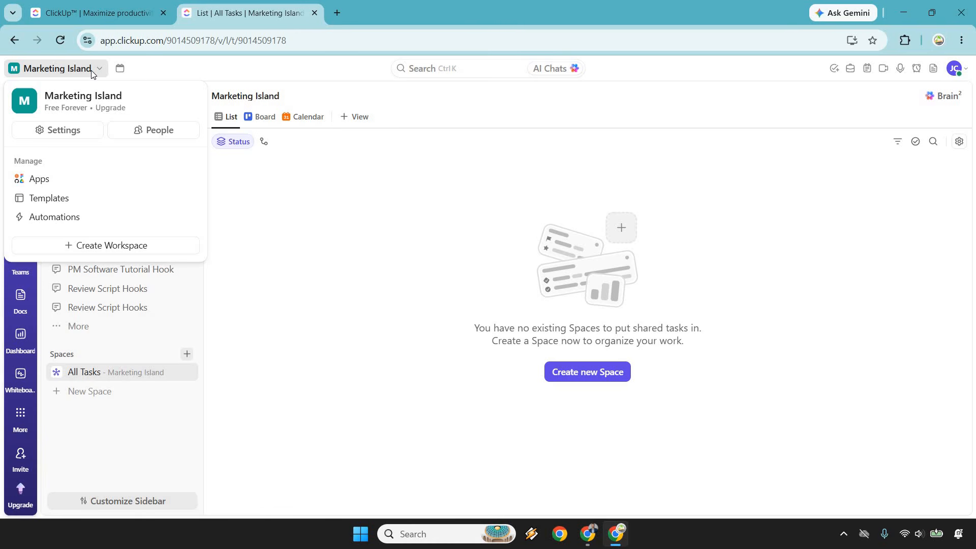
left_click(372, 289)
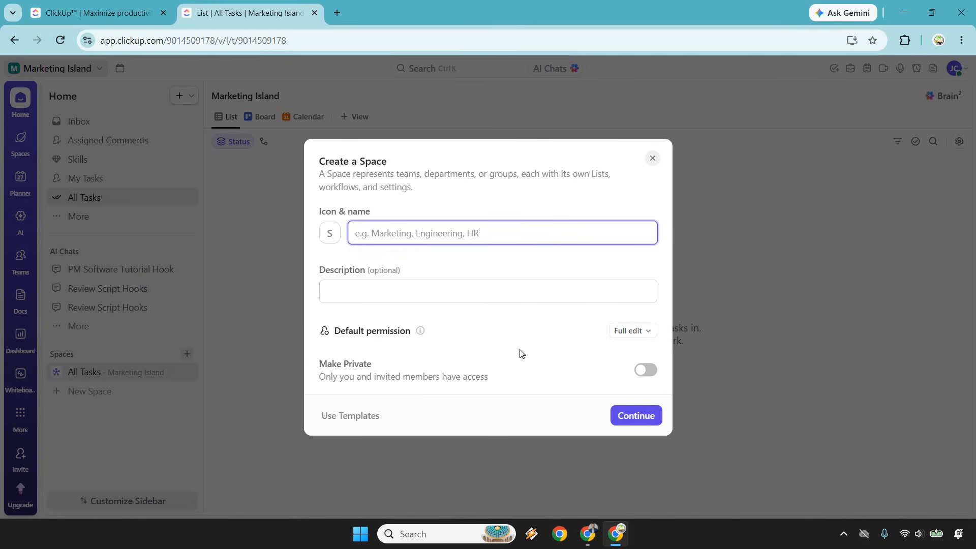
Step: Name the new Space Content and choose the Project Management workflow after comparing it with Marketing Teams and Product + Engineering
type("Content")
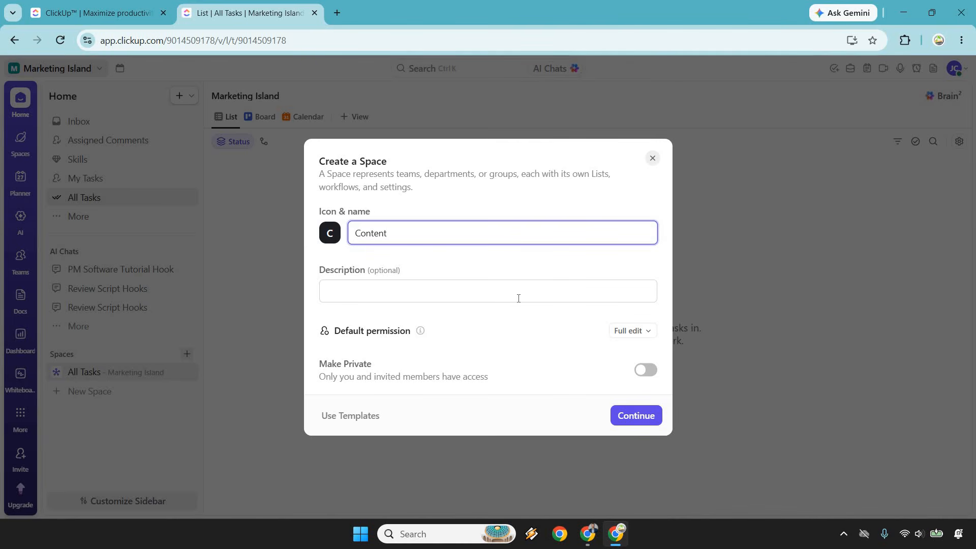
left_click(641, 416)
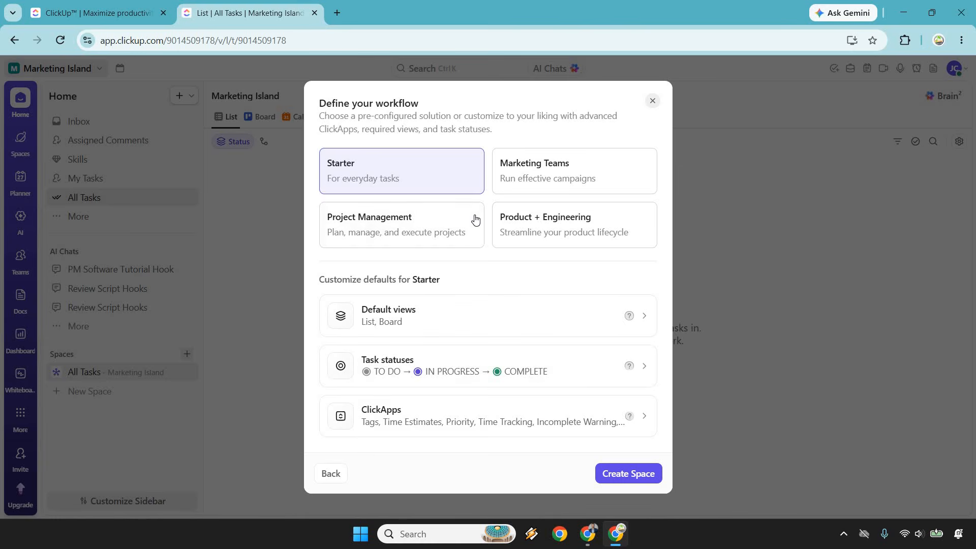
left_click(548, 169)
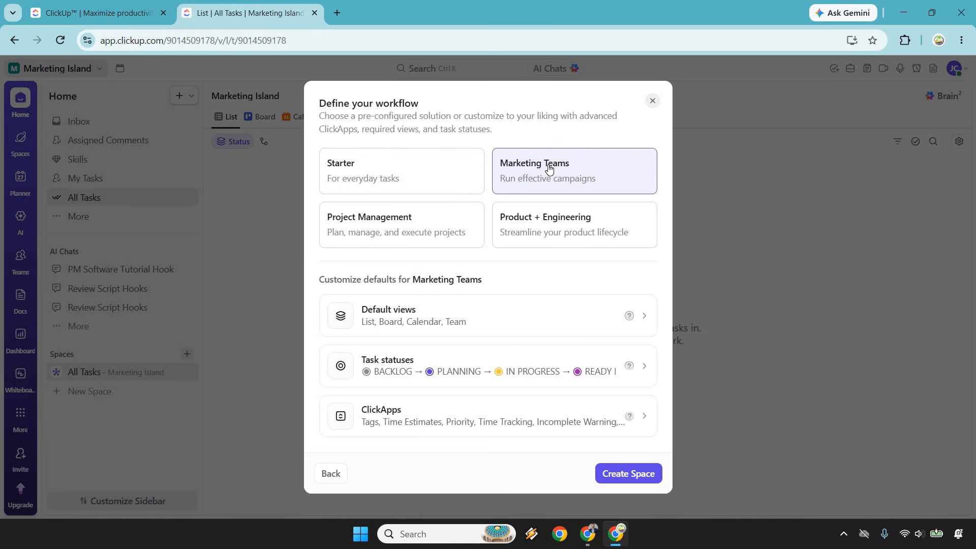
left_click(425, 228)
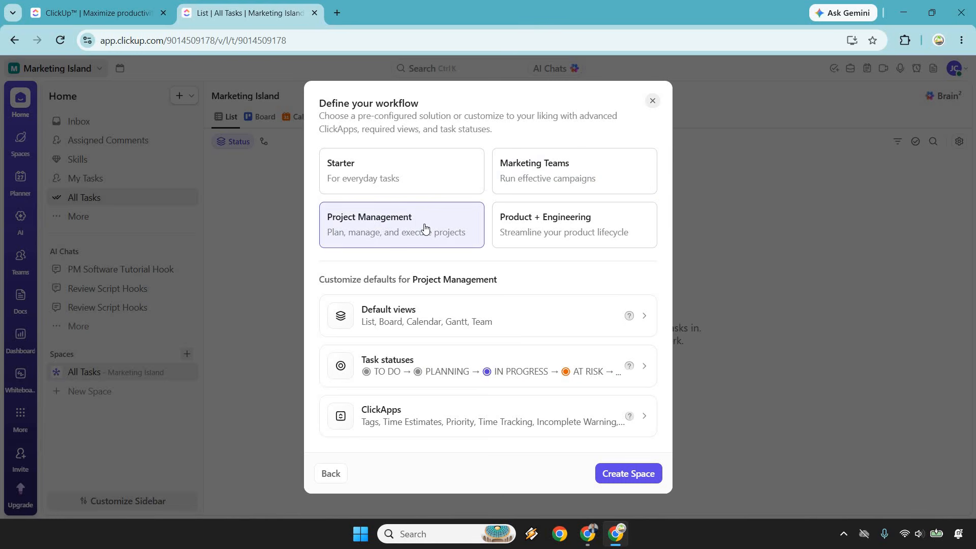
left_click(543, 226)
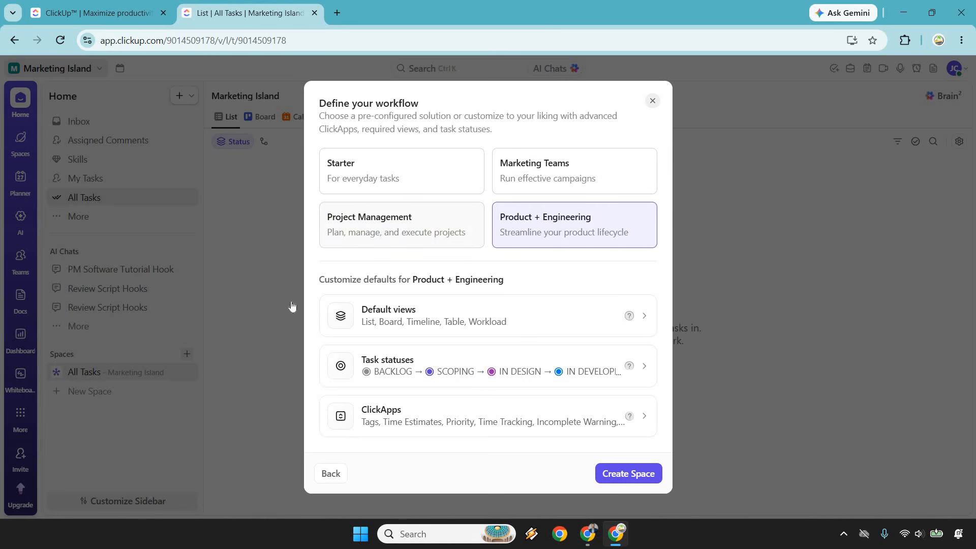
left_click(369, 237)
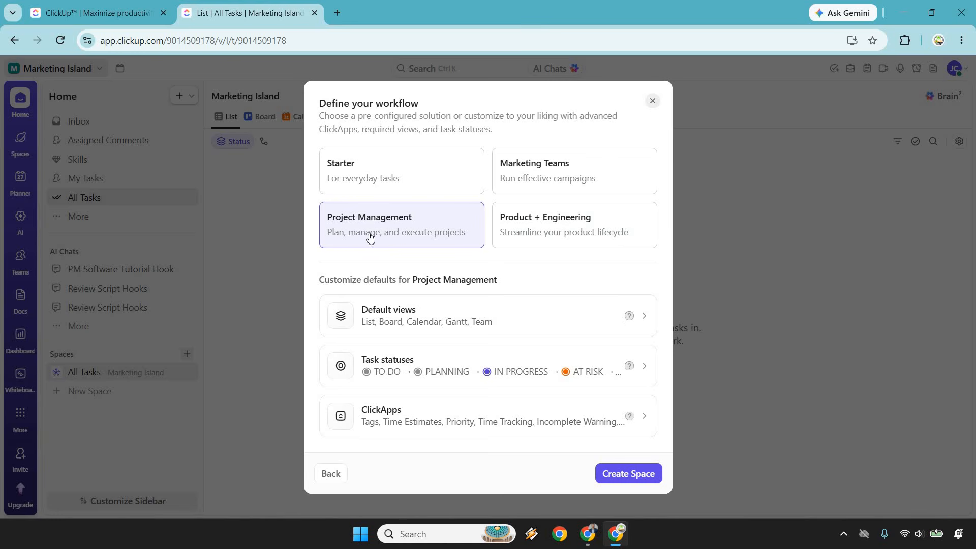
Step: Review the Content Space's task statuses and their editing options, return to the workflow setup and create the Space
left_click(644, 367)
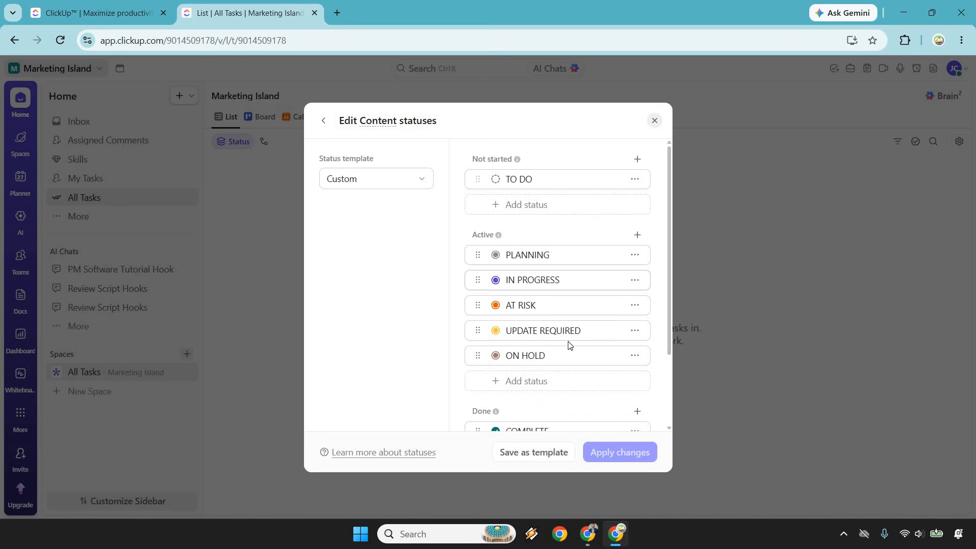
left_click(634, 357)
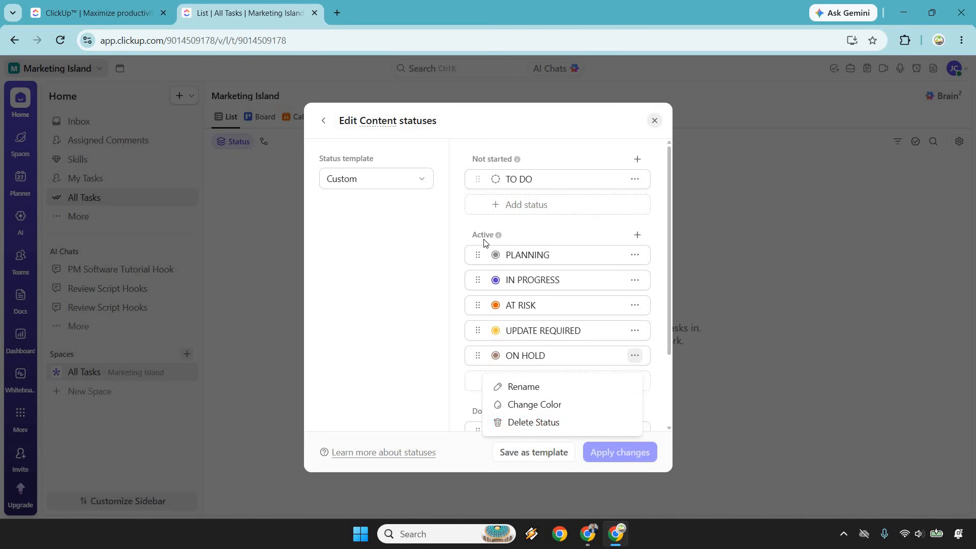
left_click(427, 262)
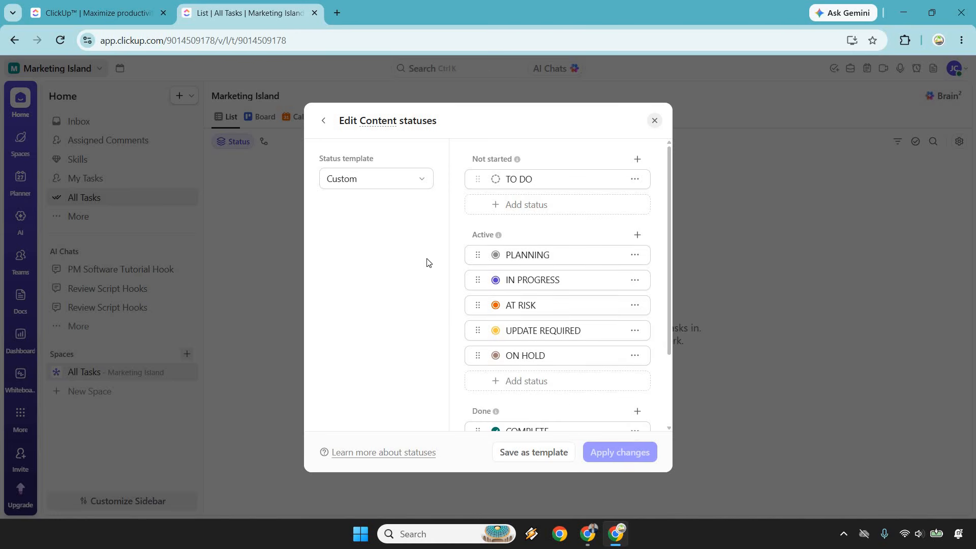
left_click(325, 121)
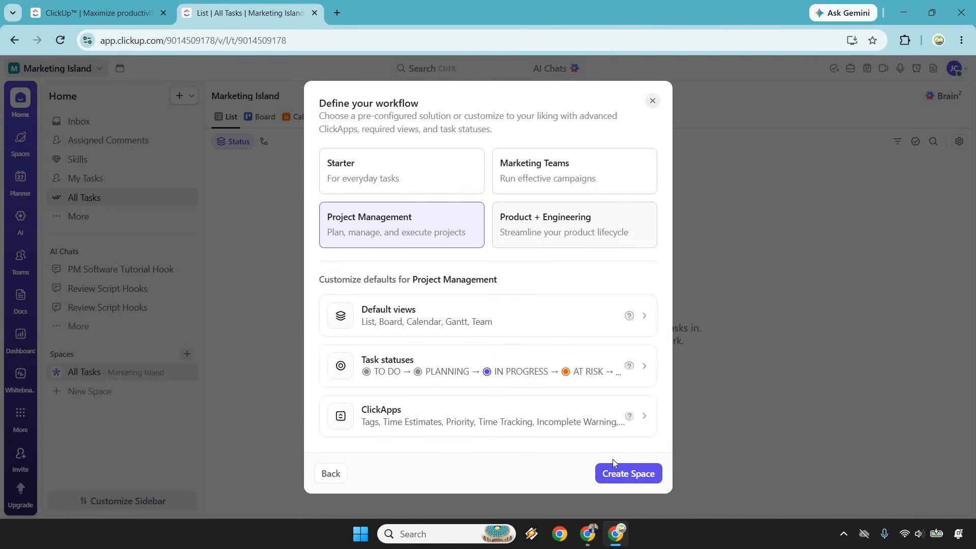
left_click(629, 475)
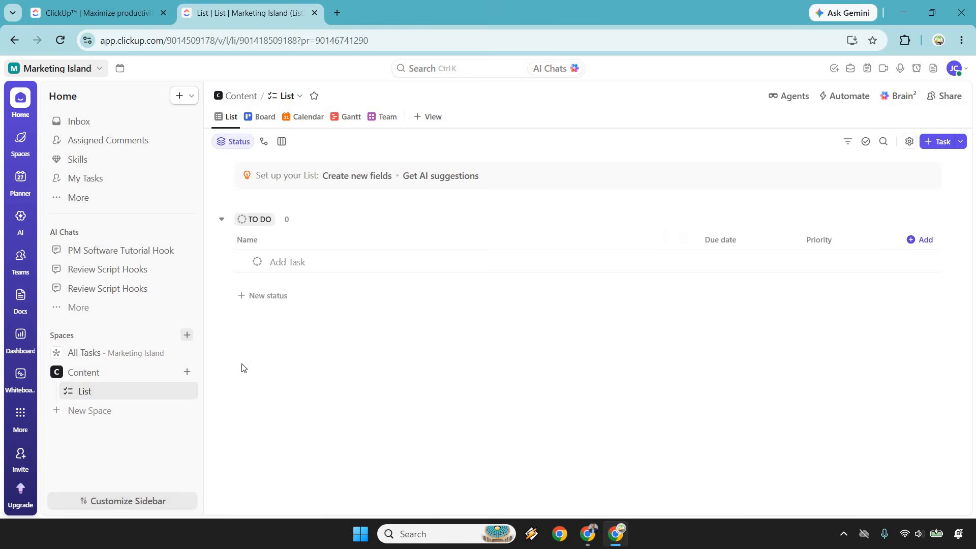
Step: Create a folder named YouTube in the Content Space
left_click(188, 372)
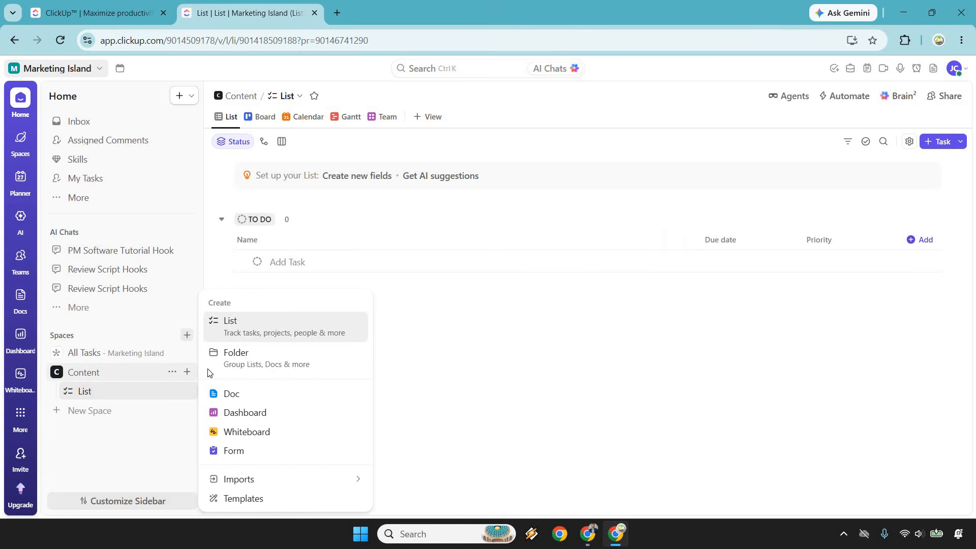
left_click(279, 364)
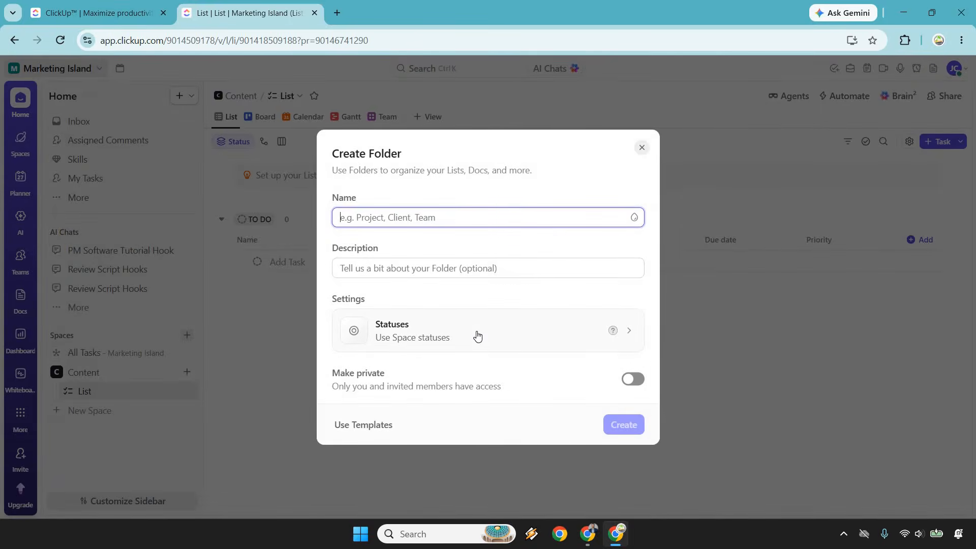
type("YouTube")
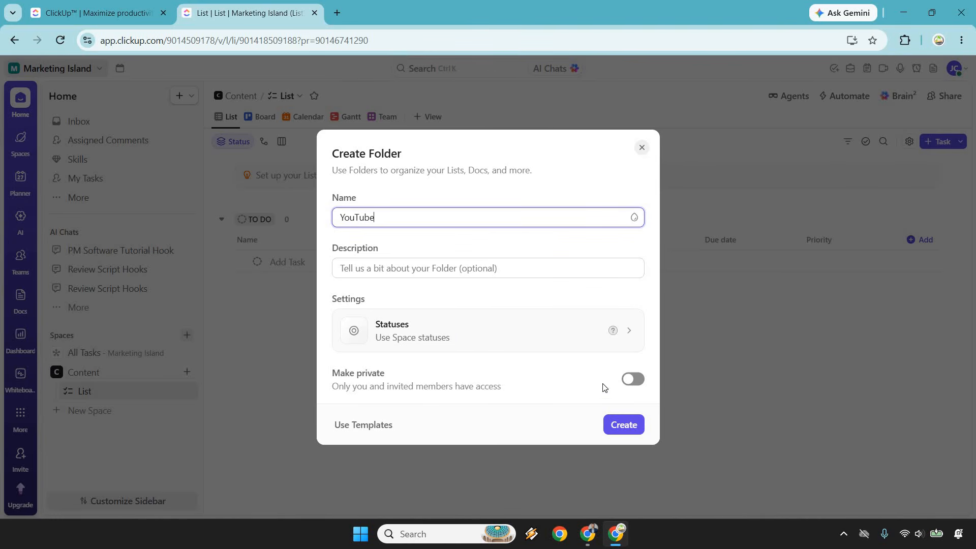
left_click(625, 425)
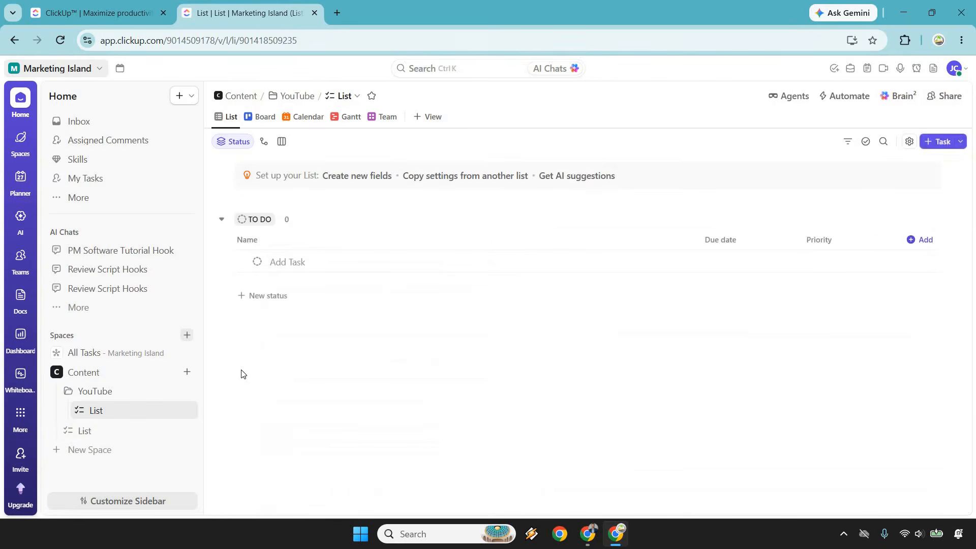
Step: Create a folder named Facebook in the Content Space
left_click(187, 372)
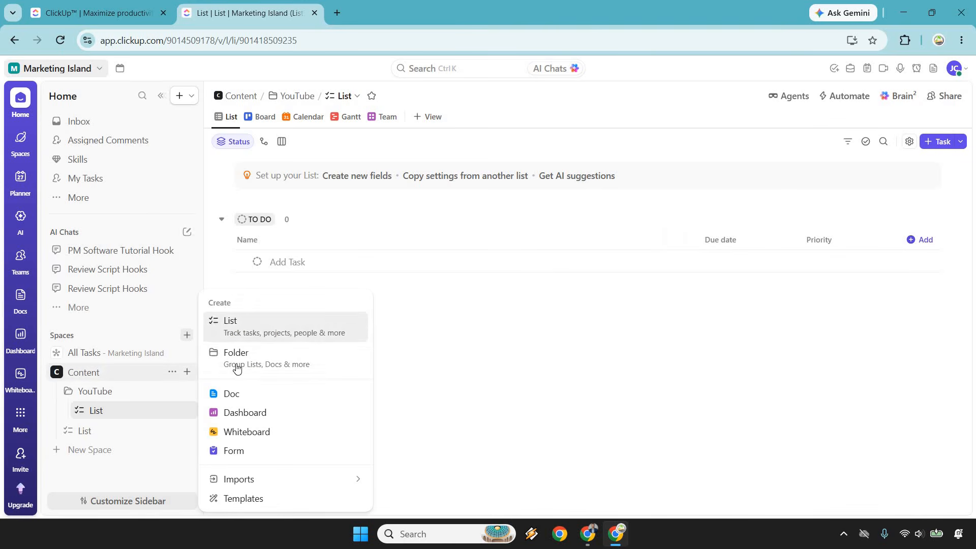
left_click(286, 358)
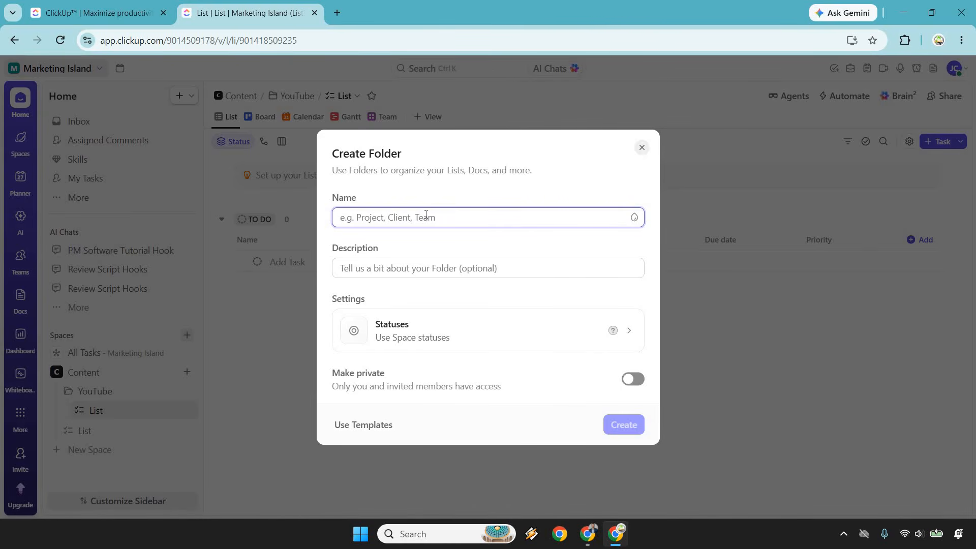
type("Facebook")
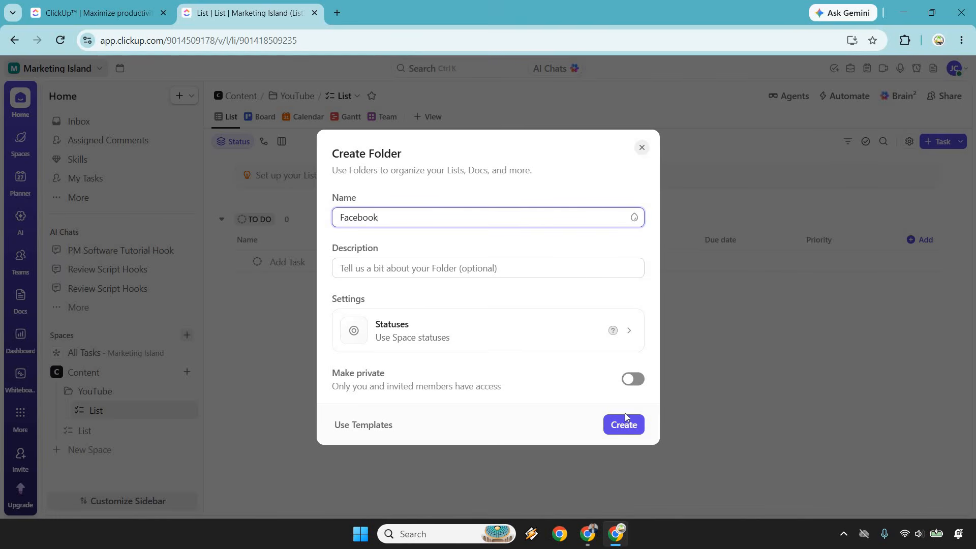
left_click(626, 415)
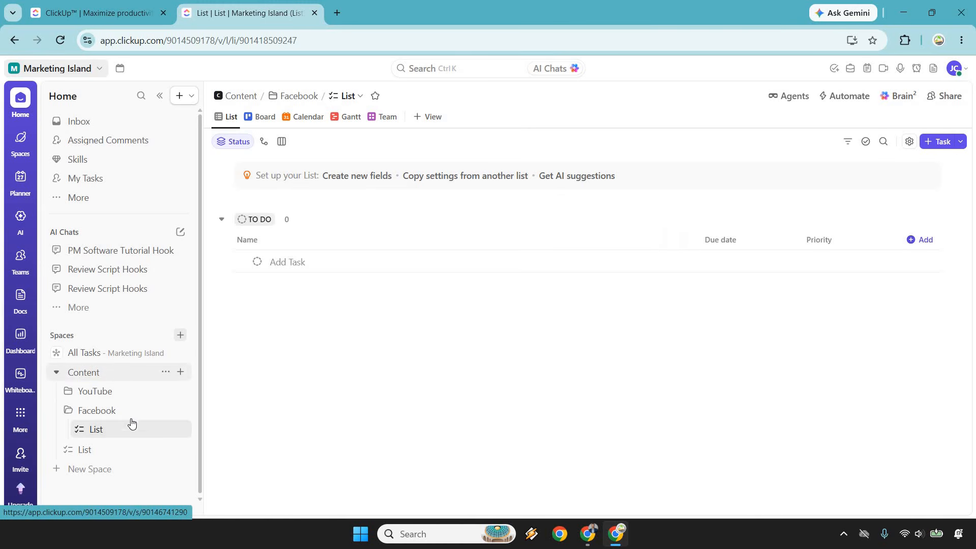
Step: Create a list named YouTube Thumbnail in the YouTube folder and apply all of its AI suggested settings
left_click(132, 389)
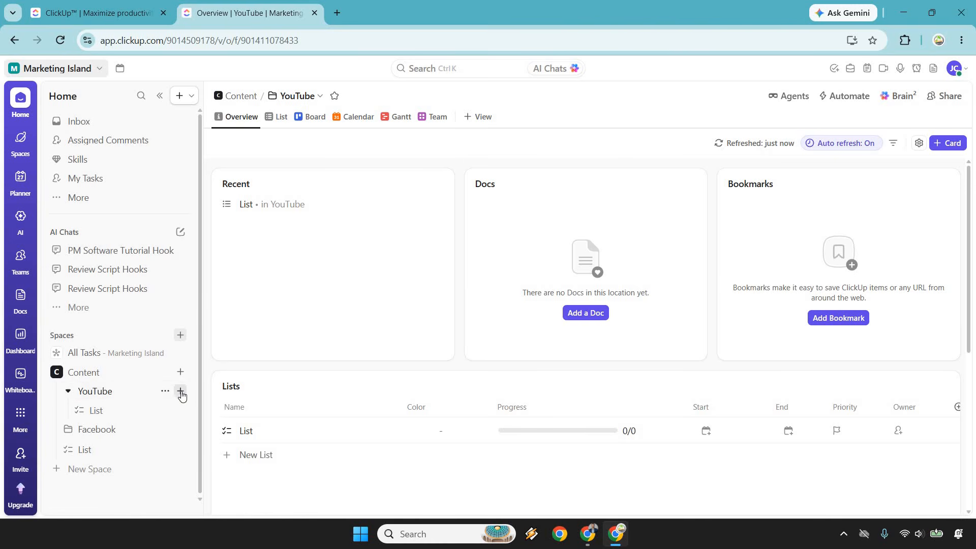
left_click(181, 391)
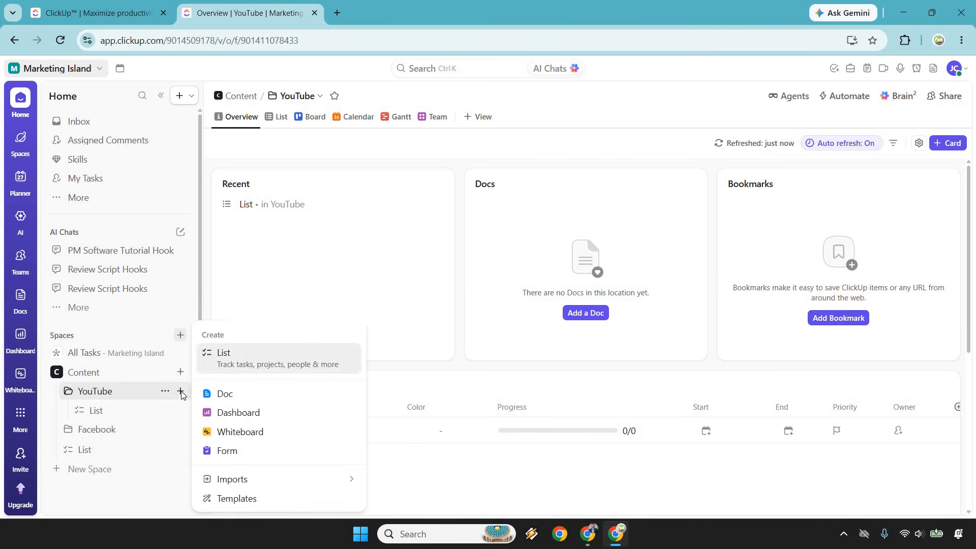
left_click(246, 360)
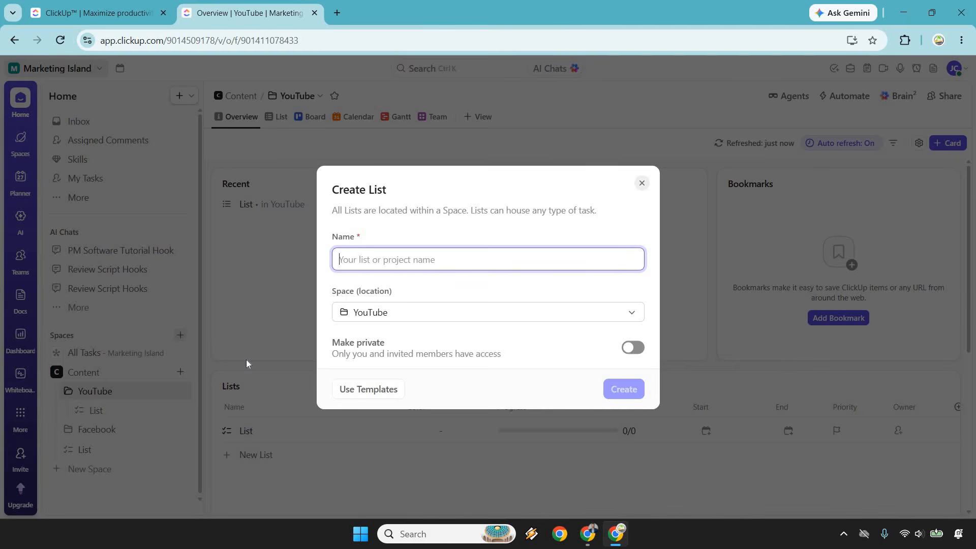
type("YouRub")
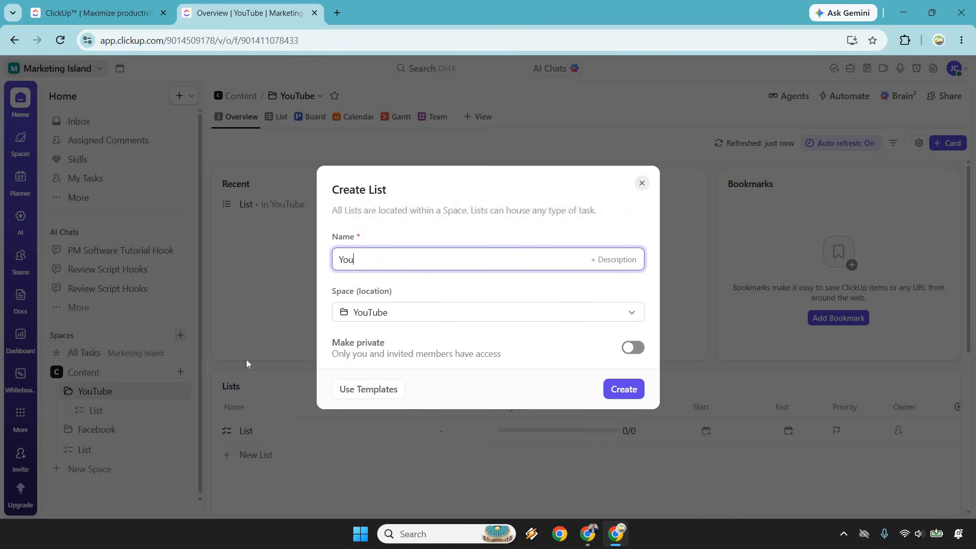
key("BackSpace")
key("BackSpace")
key("BackSpace")
type("Tube Thumbnail")
left_click(612, 390)
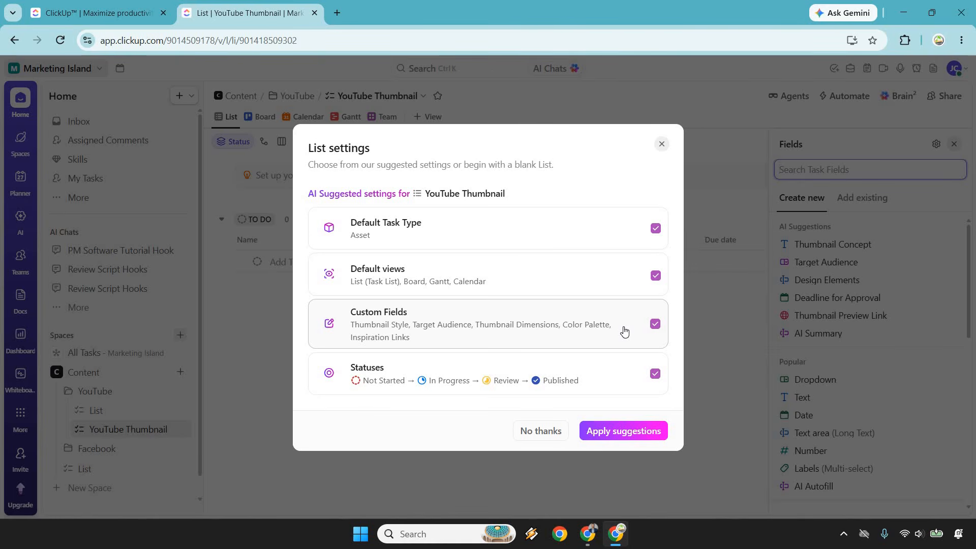
left_click(631, 430)
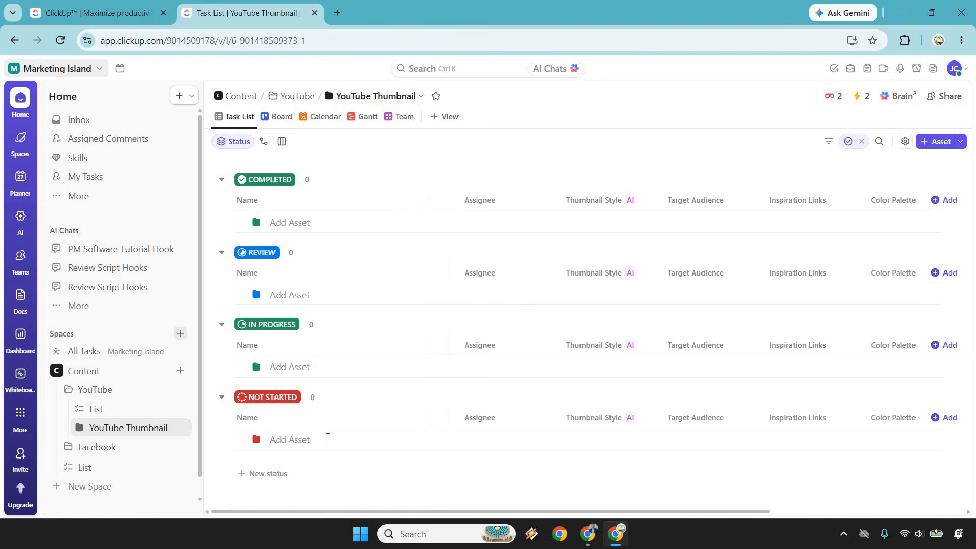
Step: Add an asset named Thumbnail ClickUp Review under the Not Started status
left_click(326, 438)
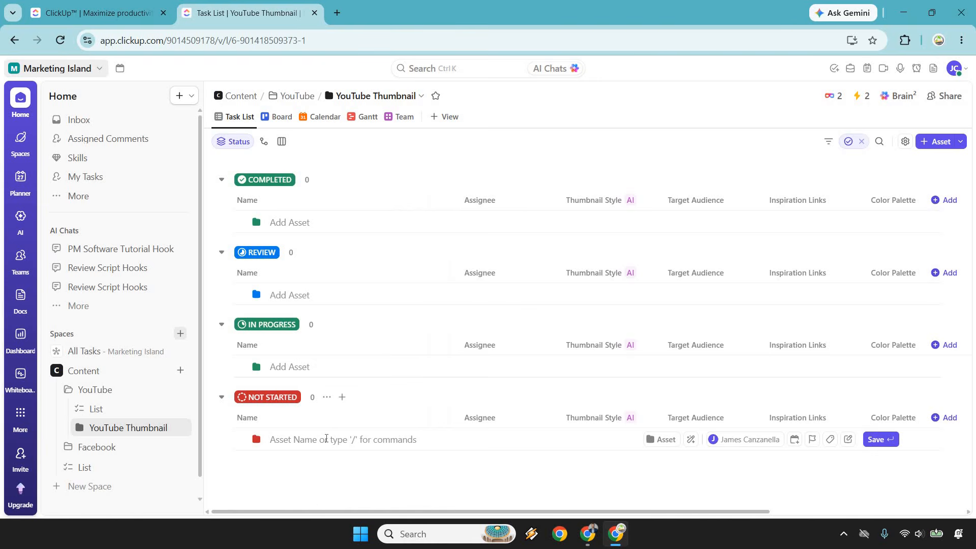
type("Thu")
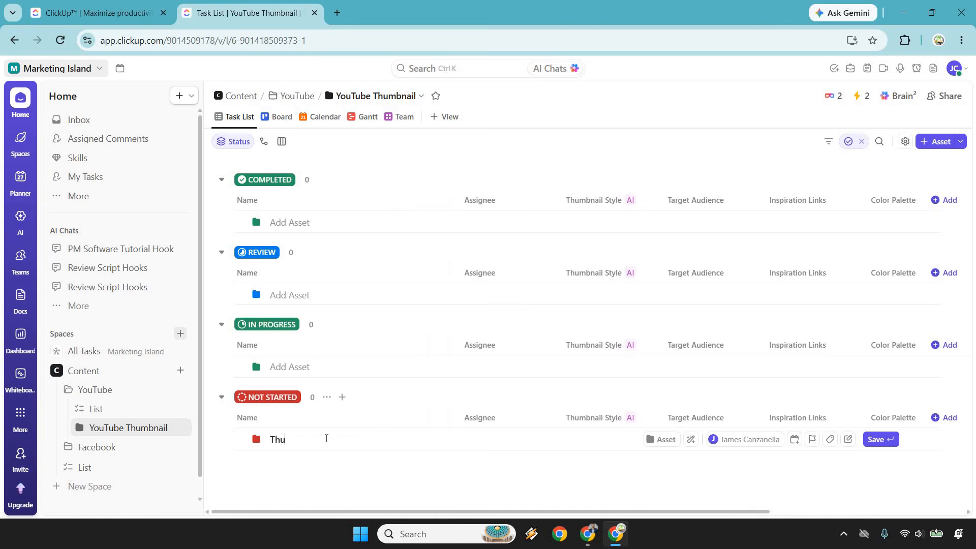
type("mbnail ClickUp Review")
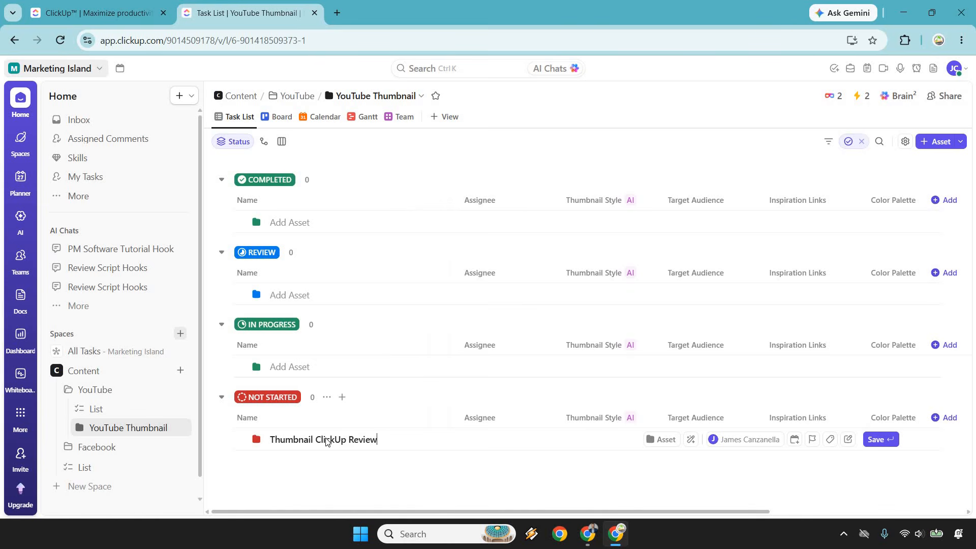
key("Return")
left_click(878, 462)
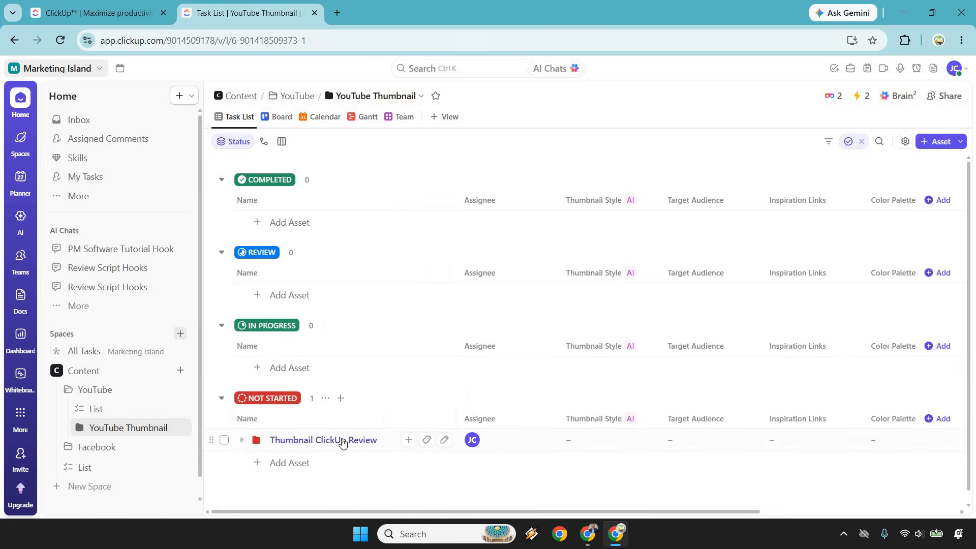
Step: Open the Thumbnail ClickUp Review task and set its start date to July 28 and its due date to July 29
left_click(342, 440)
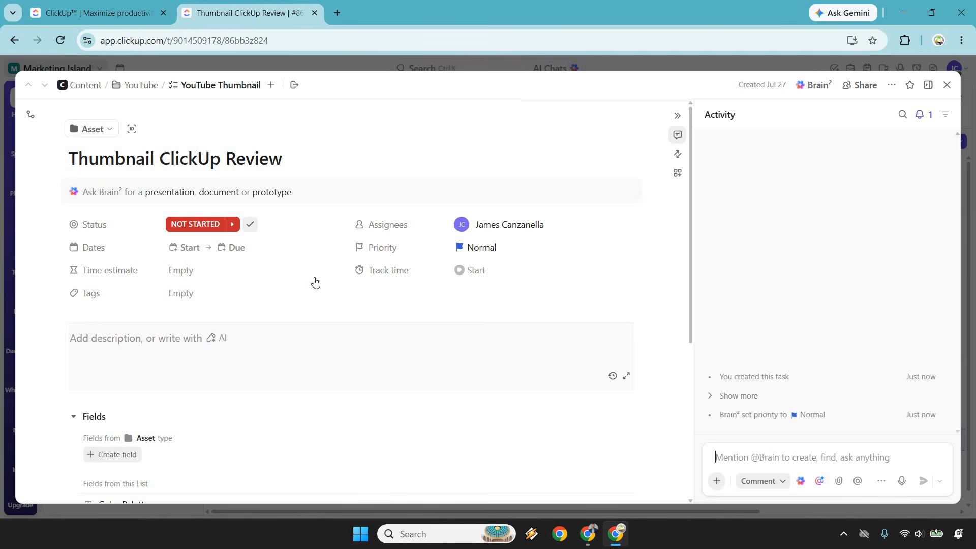
left_click(190, 248)
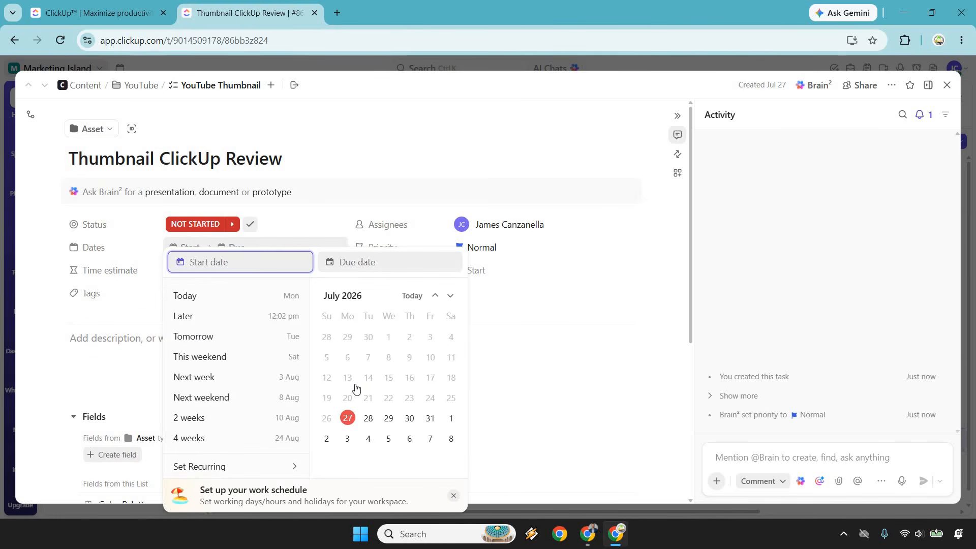
left_click(368, 418)
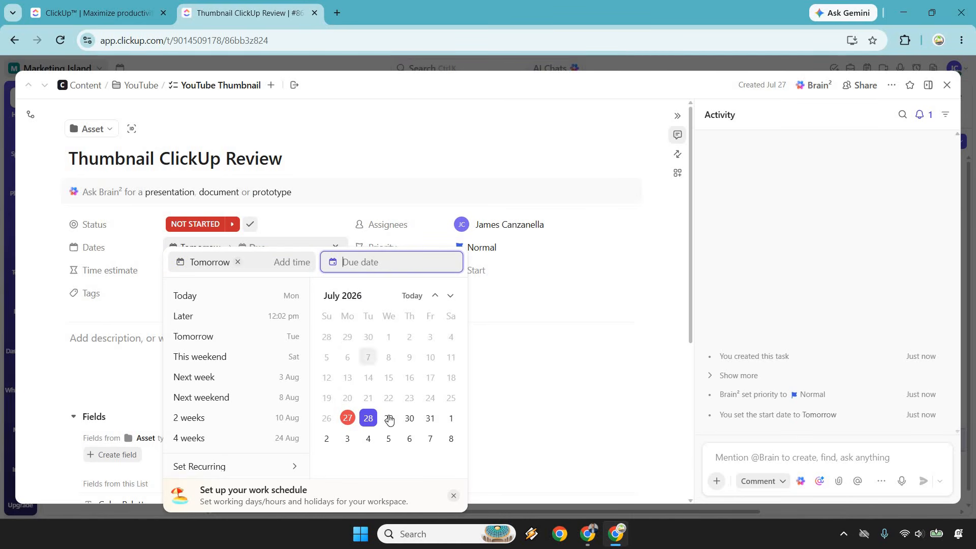
left_click(421, 179)
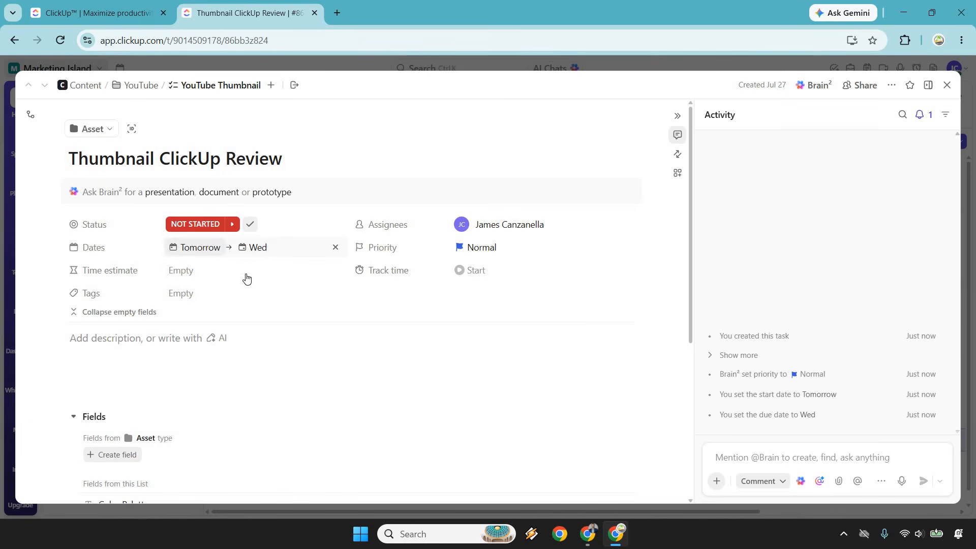
Step: Set the Thumbnail ClickUp Review task's time estimate to 45 minutes
left_click(189, 274)
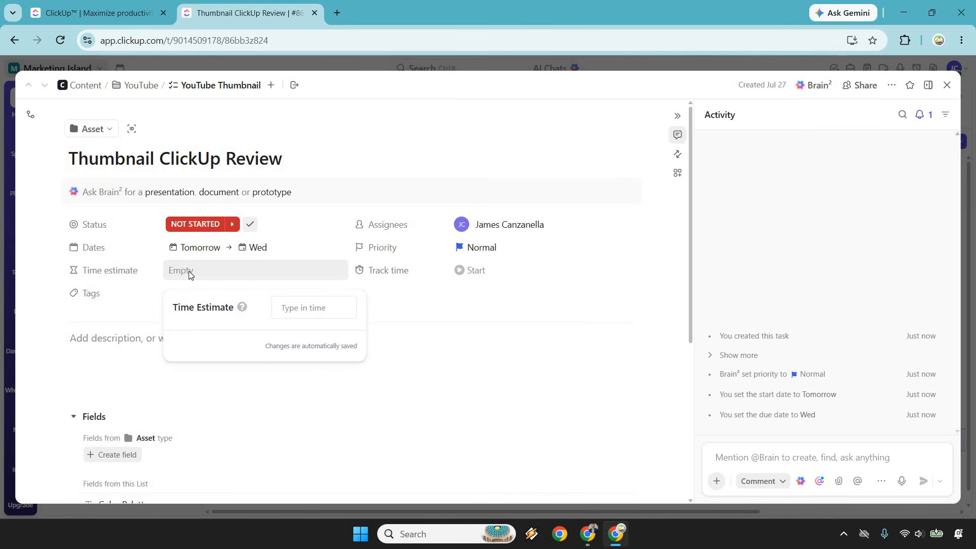
type("45")
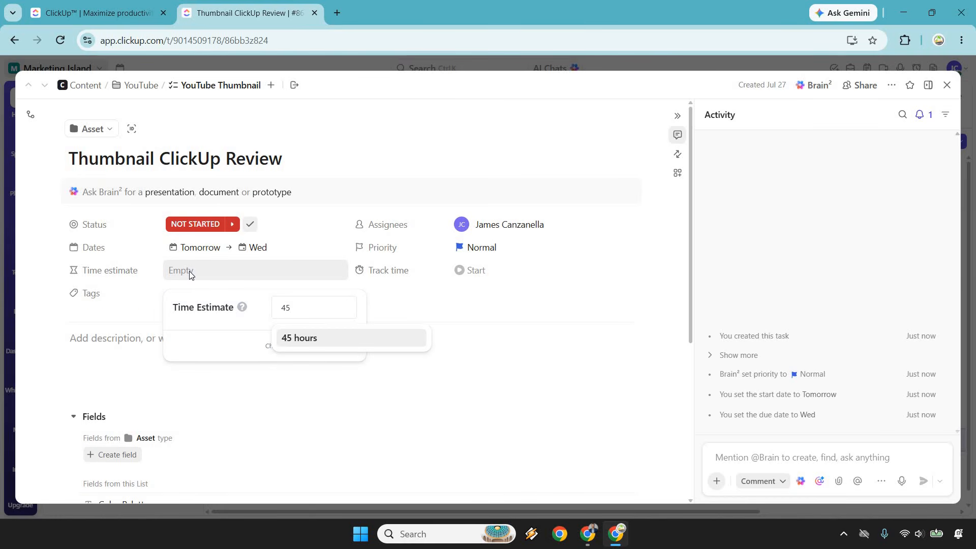
type(" Minutes")
left_click(308, 344)
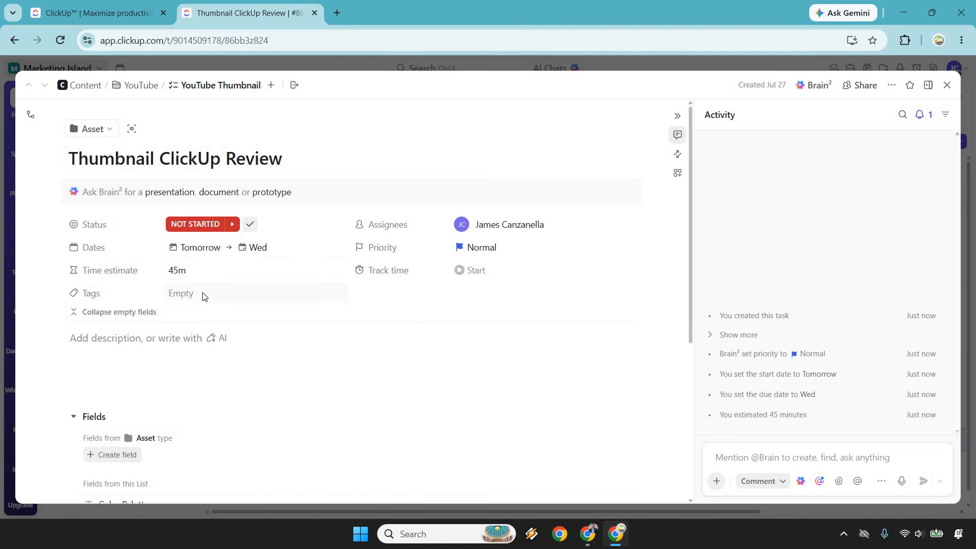
Step: Create and apply the tag YouTube to the task and set its priority to High
left_click(202, 294)
type("Y")
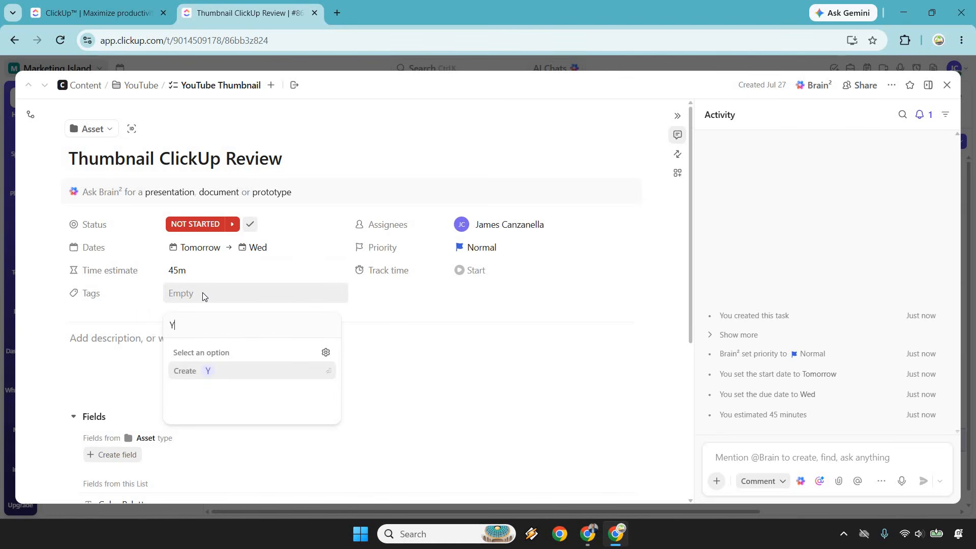
type("ouTube")
key("Return")
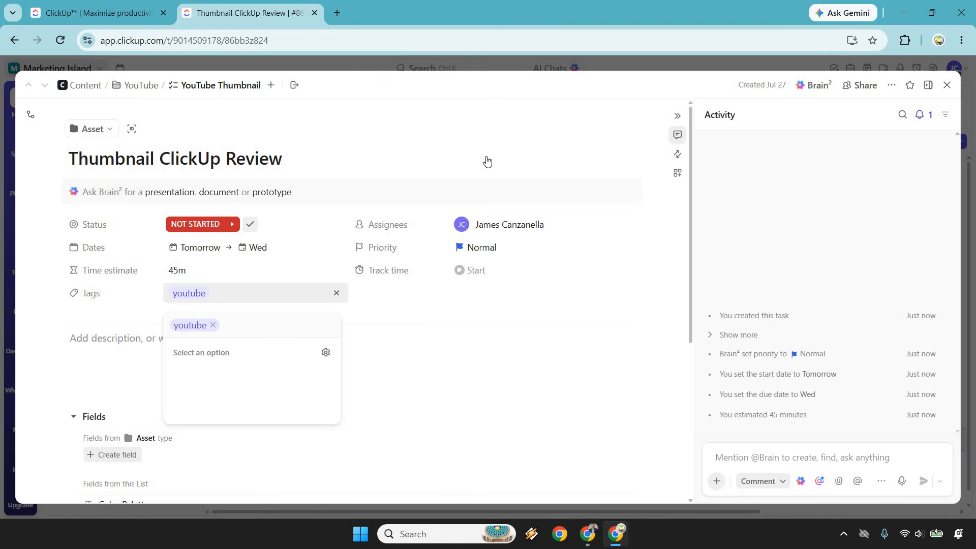
left_click(486, 161)
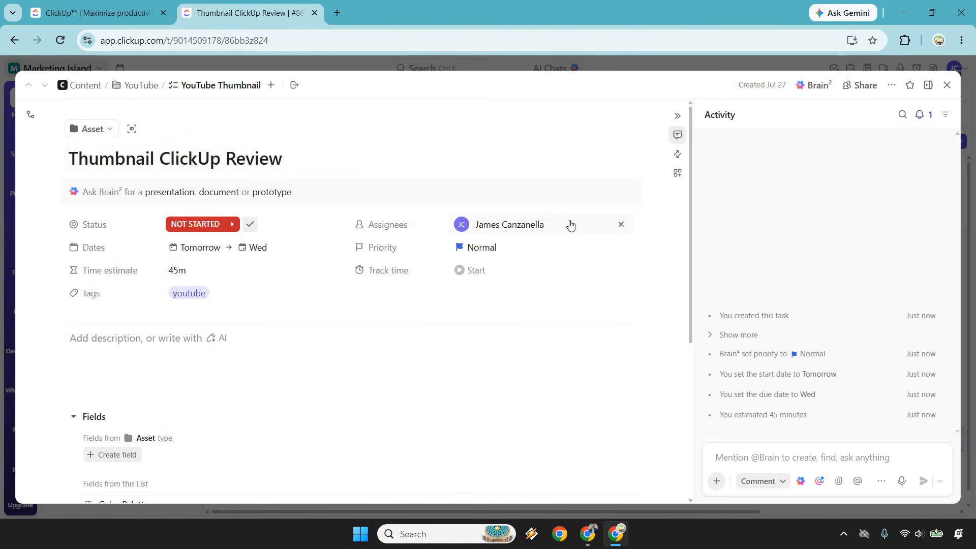
left_click(501, 249)
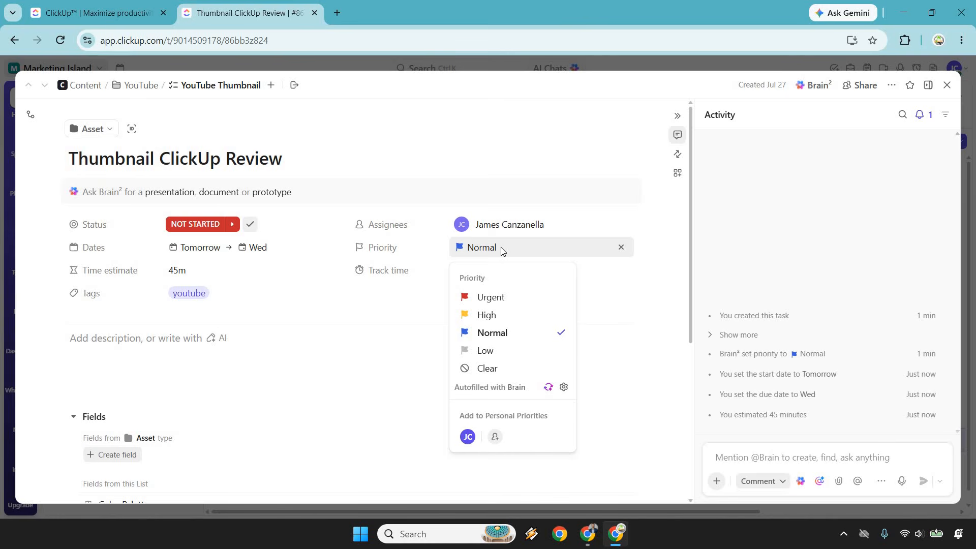
left_click(511, 313)
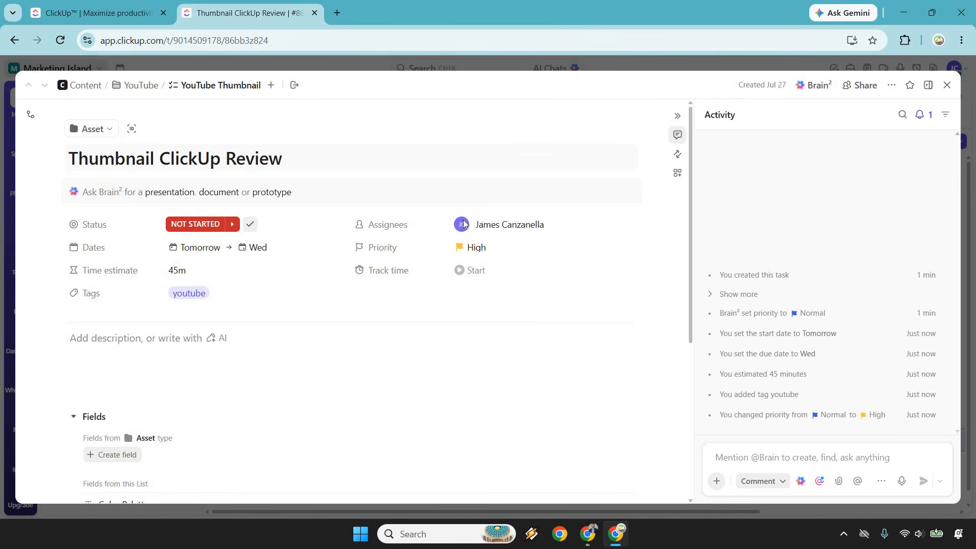
Step: Fill the task's Target Audience field with "Online business owners"
scroll(444, 275, "down", 1)
scroll(445, 242, "down", 2)
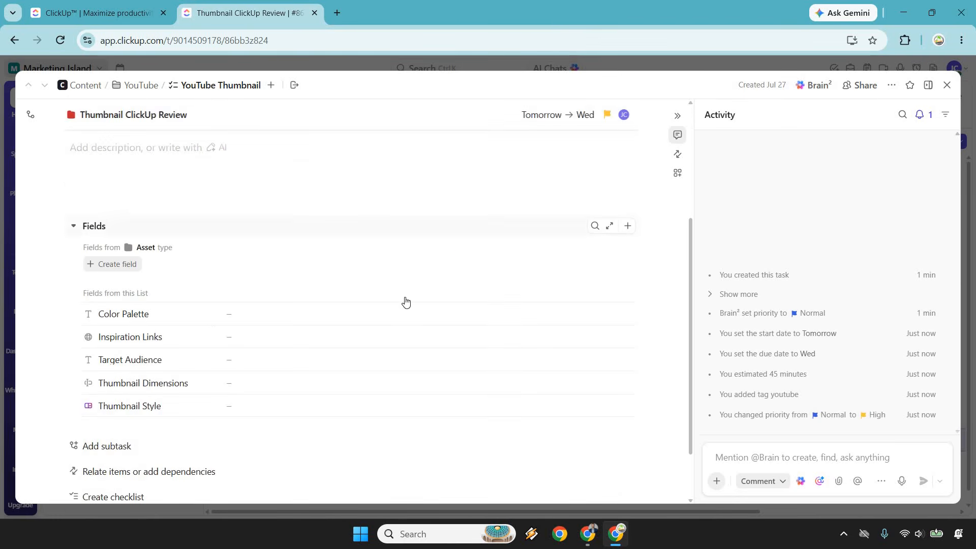
scroll(405, 303, "down", 1)
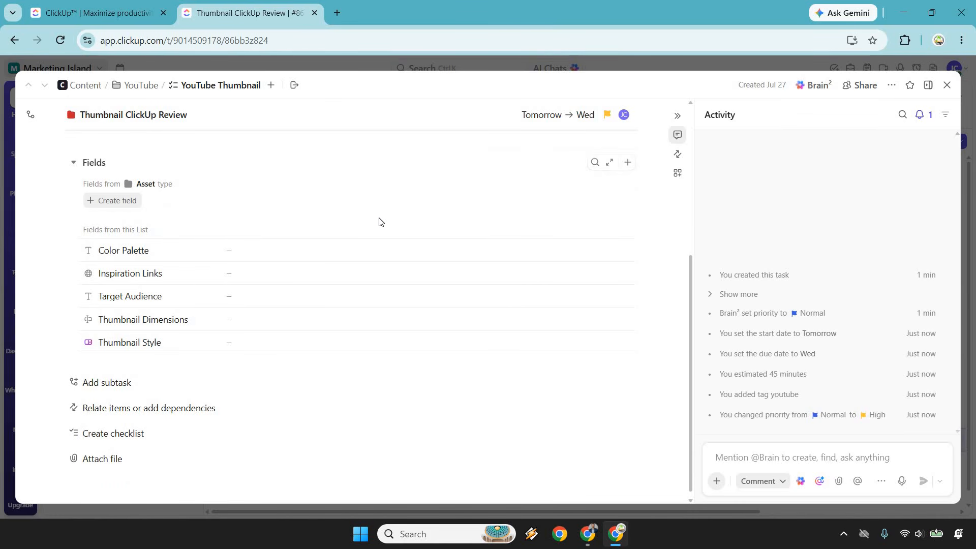
left_click(247, 293)
left_click(249, 283)
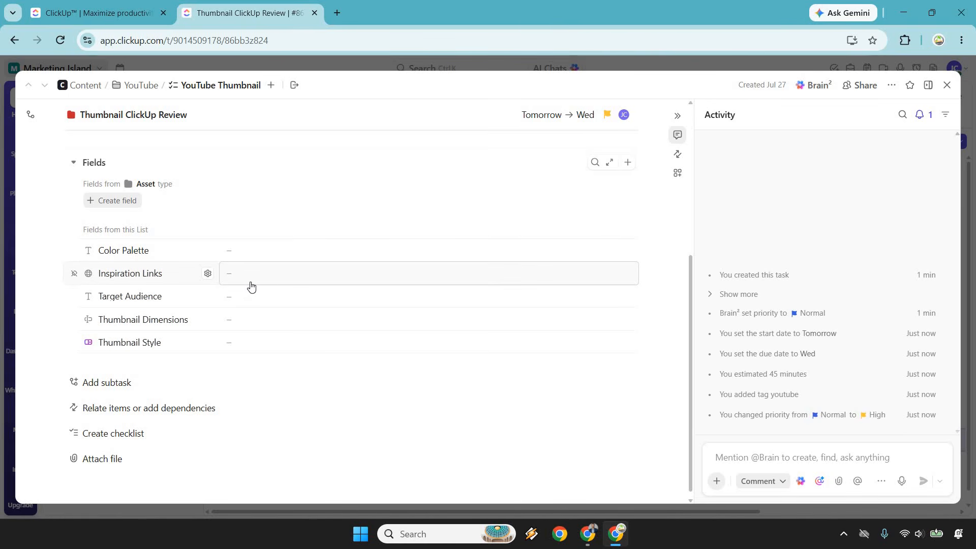
type("Online business owners")
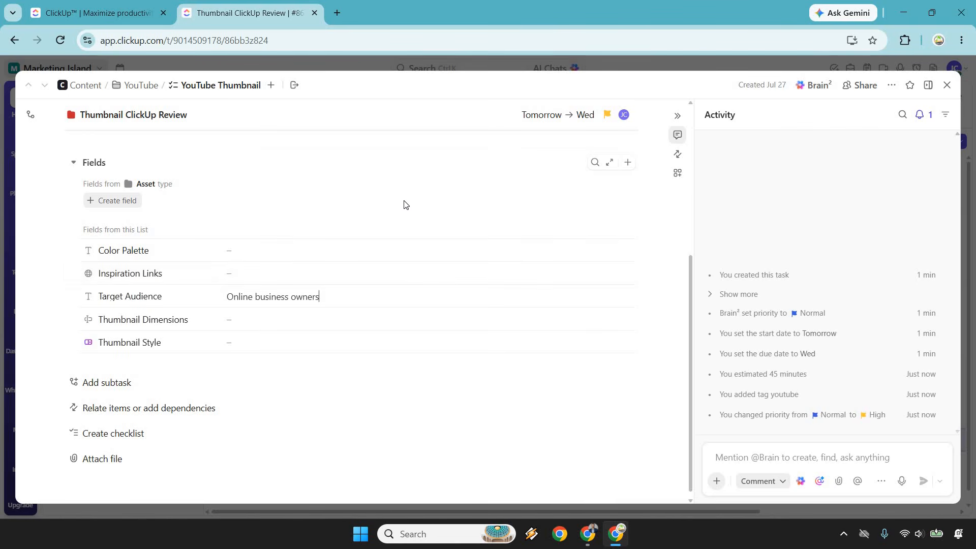
left_click(362, 216)
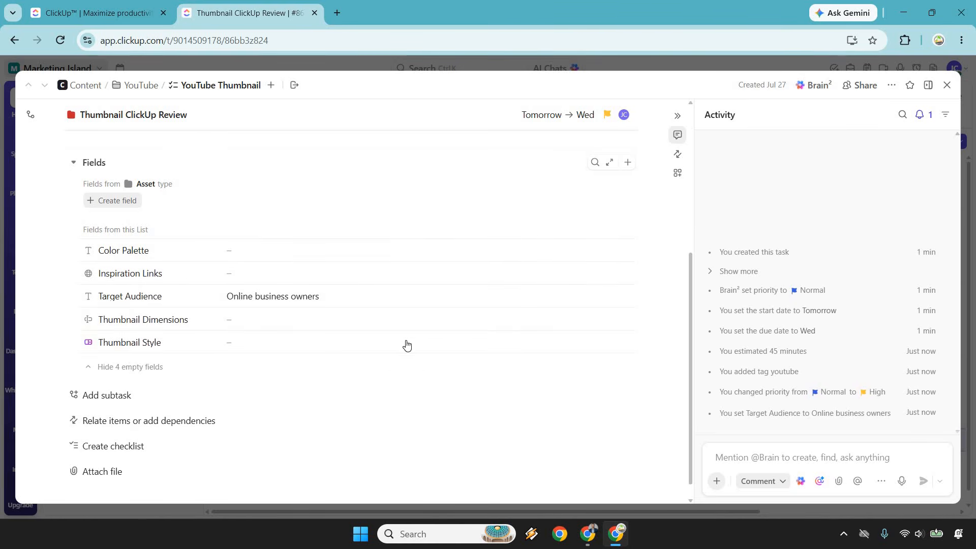
scroll(427, 340, "up", 4)
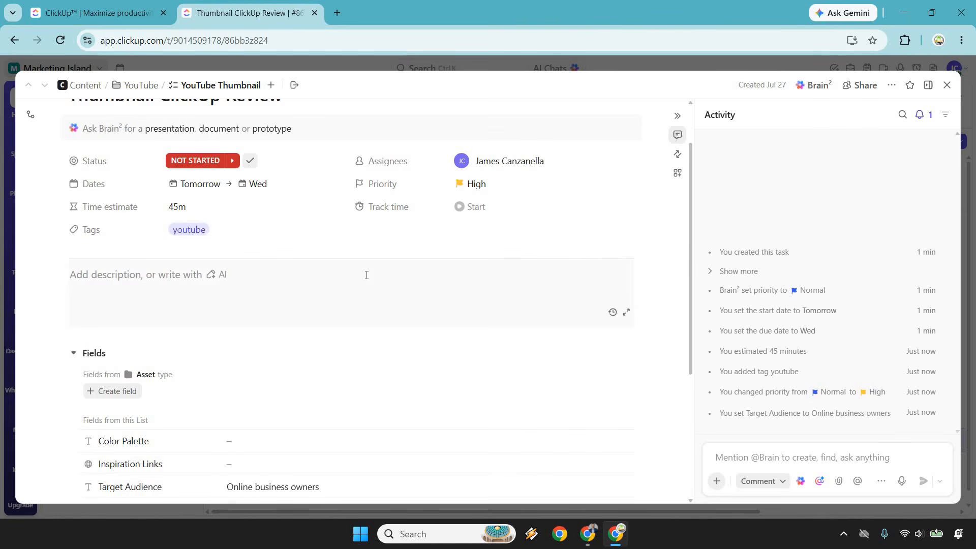
left_click(366, 275)
type("The main part")
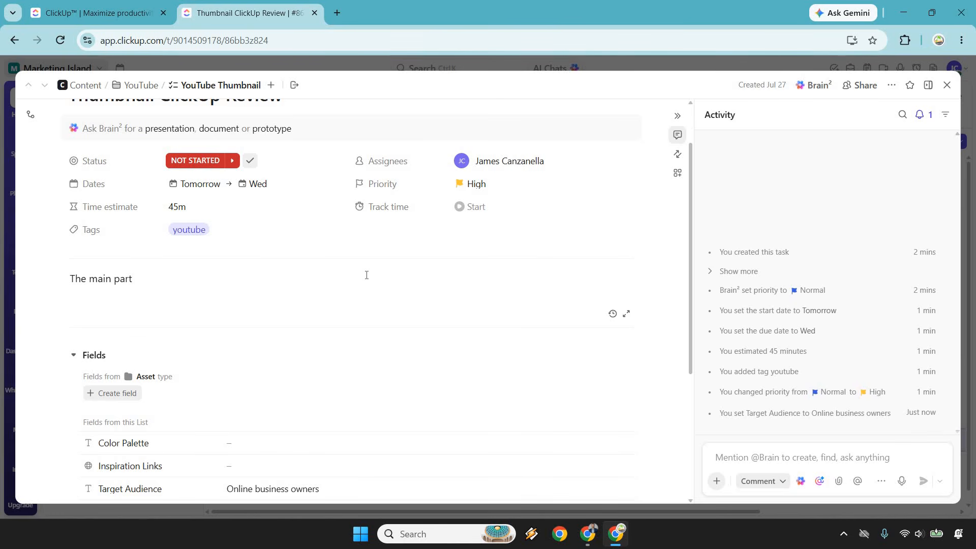
triple_click(366, 275)
key("BackSpace")
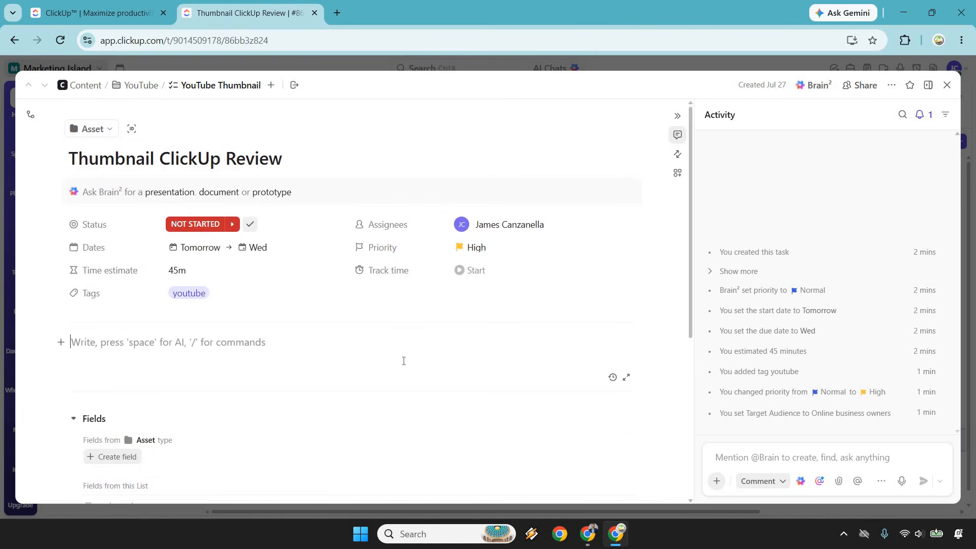
key("space")
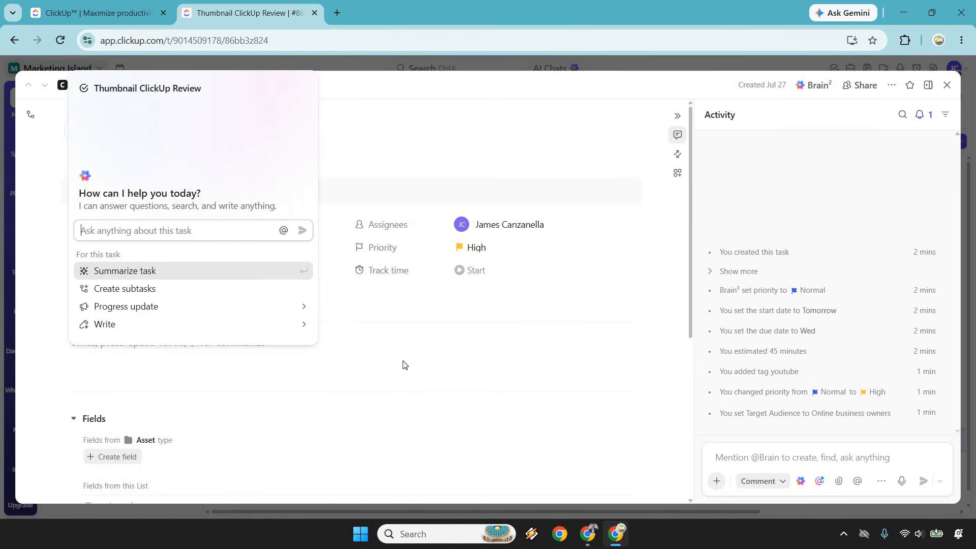
key("Escape")
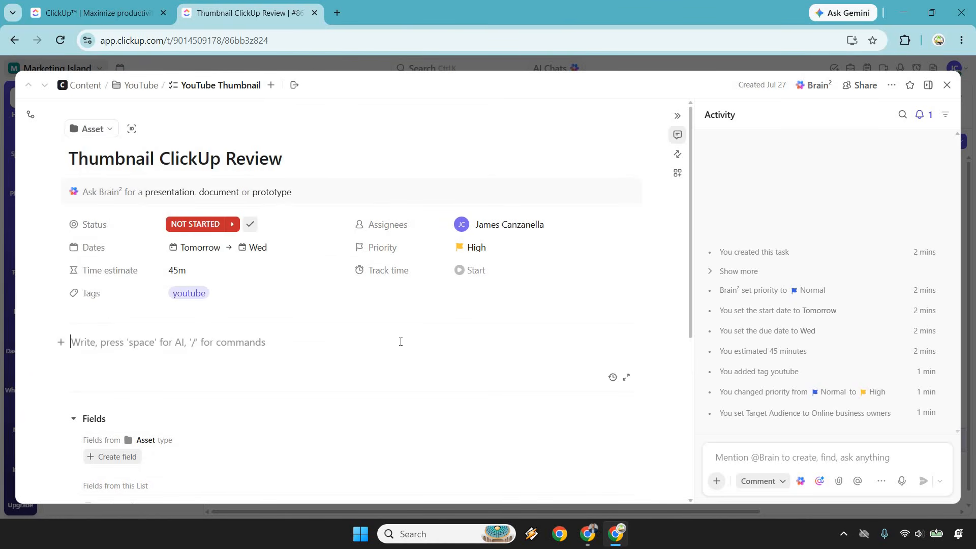
Step: Post the comment "Make sure this gets done in a green palette" on the task
left_click(823, 452)
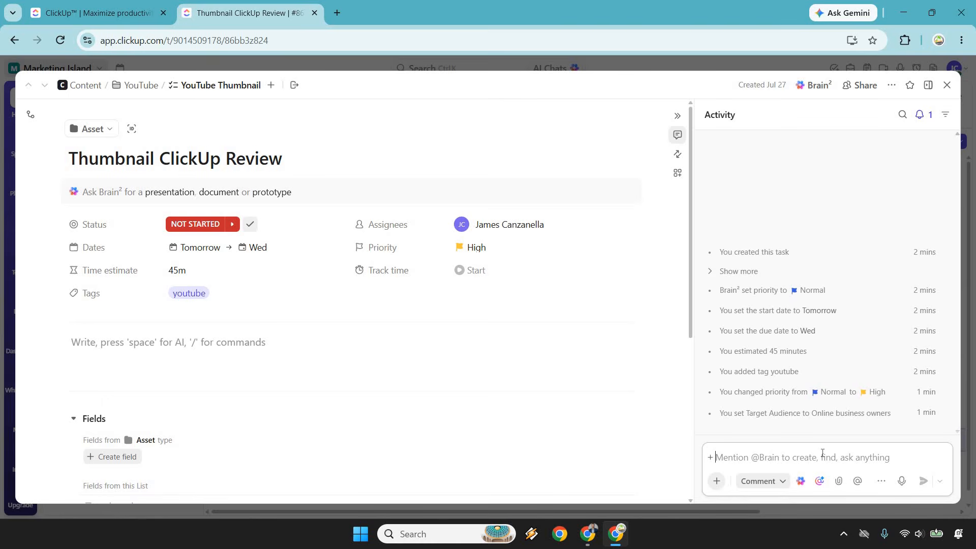
type("Make sure")
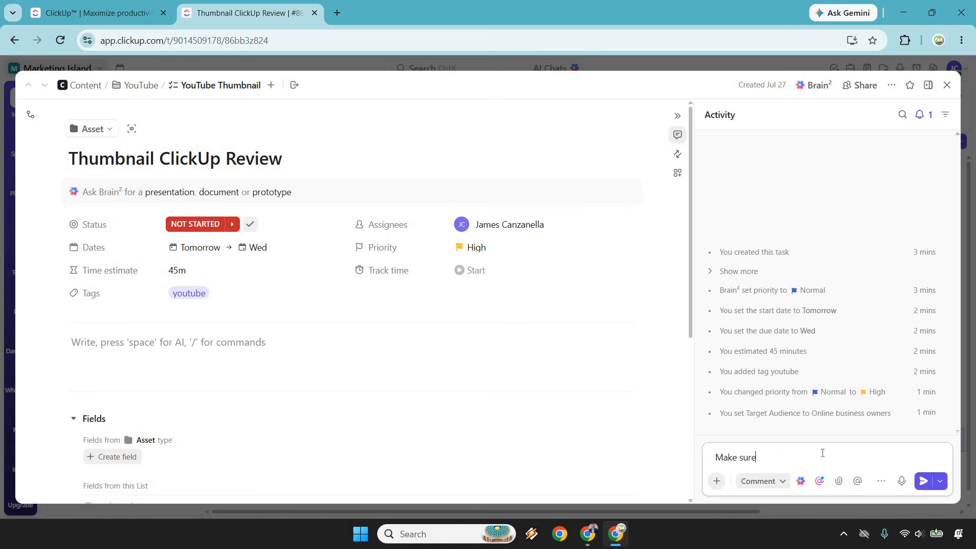
type(" this gets don")
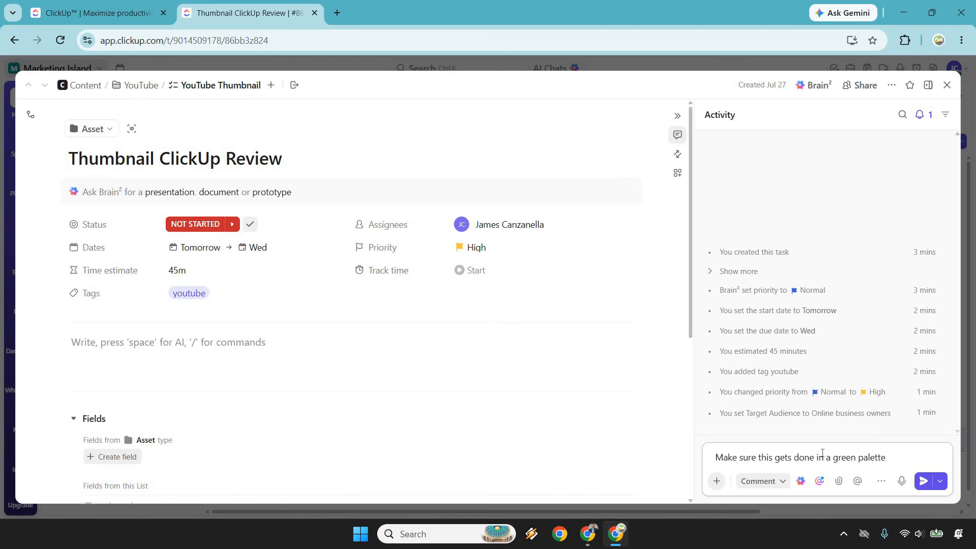
type("e in a green palette")
key("Return")
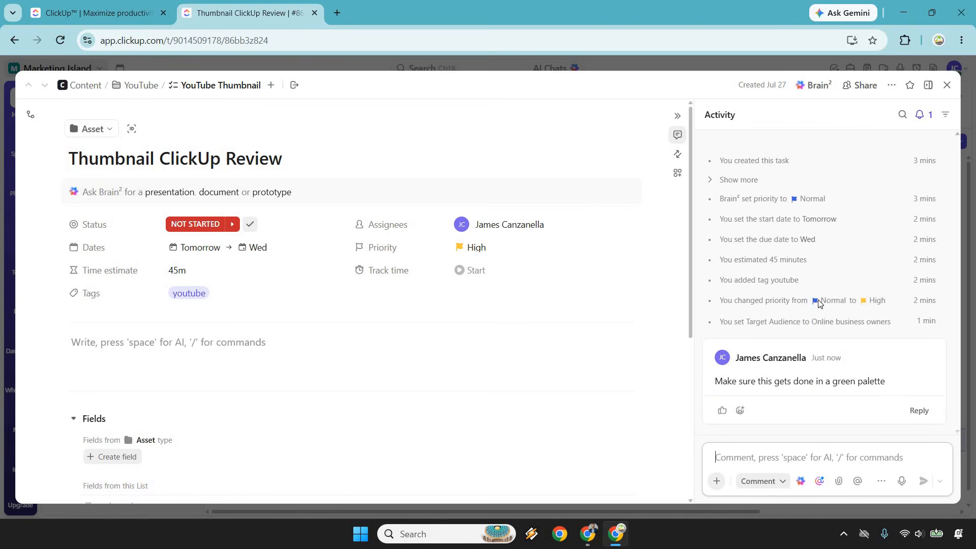
Step: Give the green palette comment a thumbs up and reply "you got it boss" in its thread, closing the task when done
left_click(722, 410)
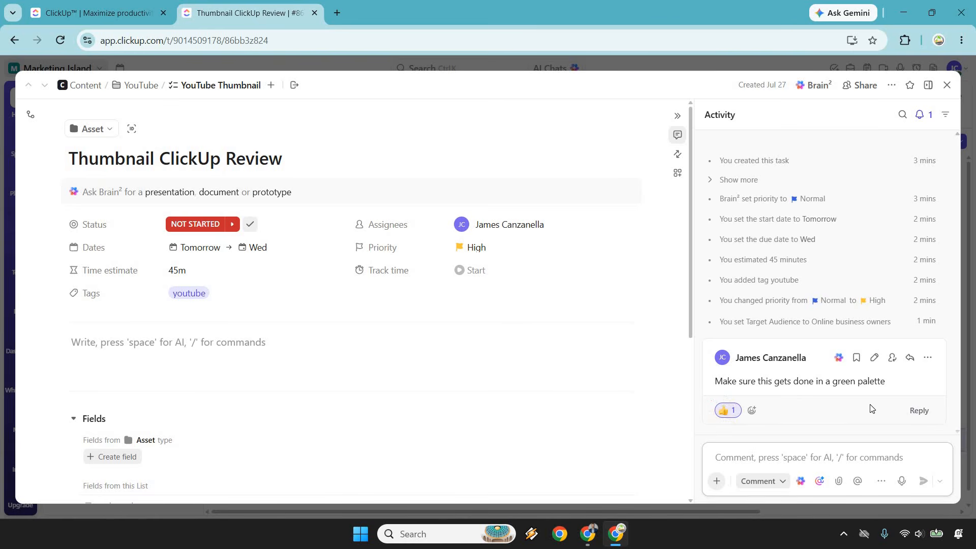
left_click(918, 411)
type("you got it boss")
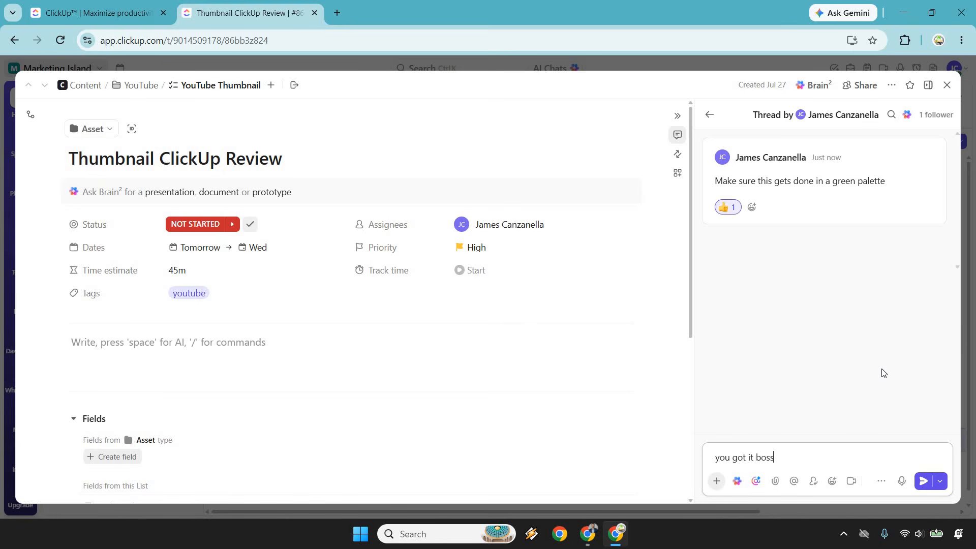
key("Return")
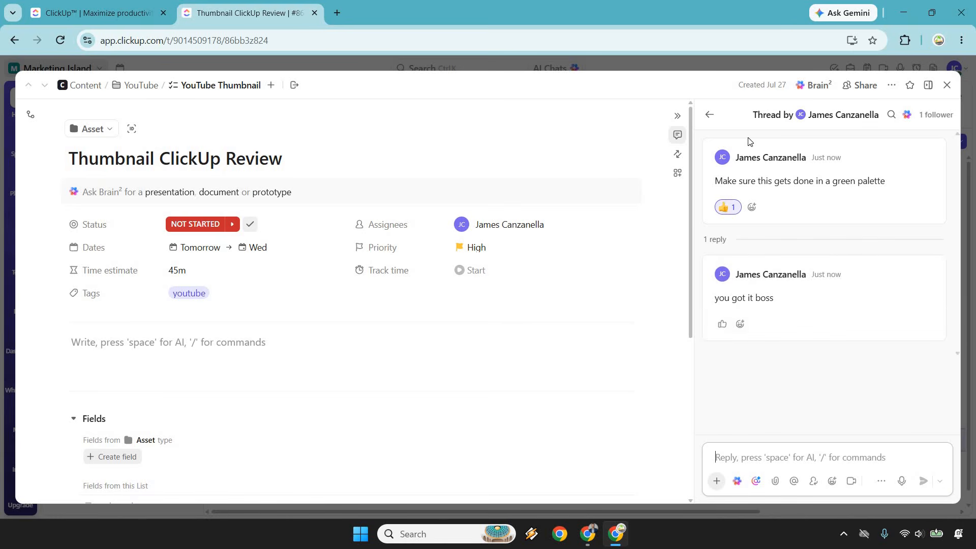
key("Escape")
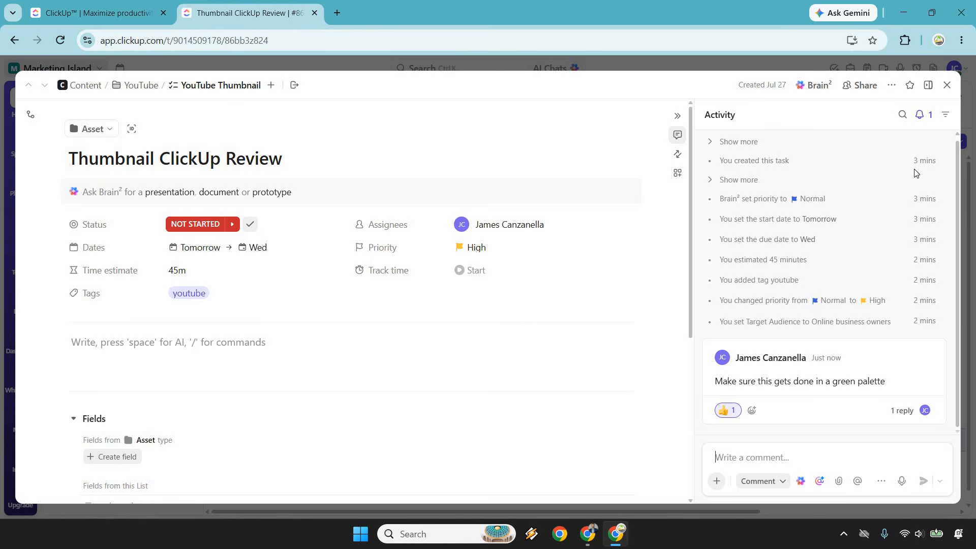
left_click(948, 87)
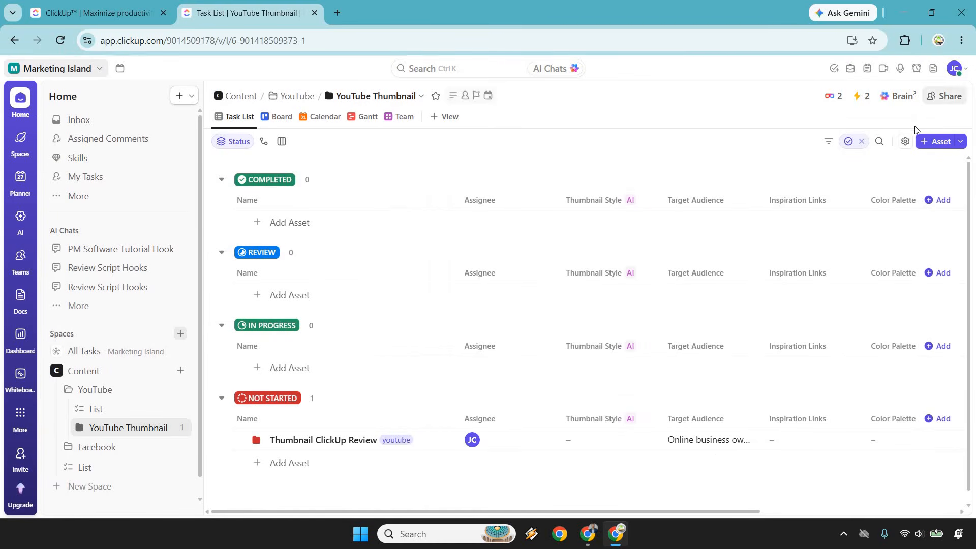
Step: Review the sharing options of the YouTube Thumbnail list, including the default permission levels, and leave them without changes
left_click(941, 100)
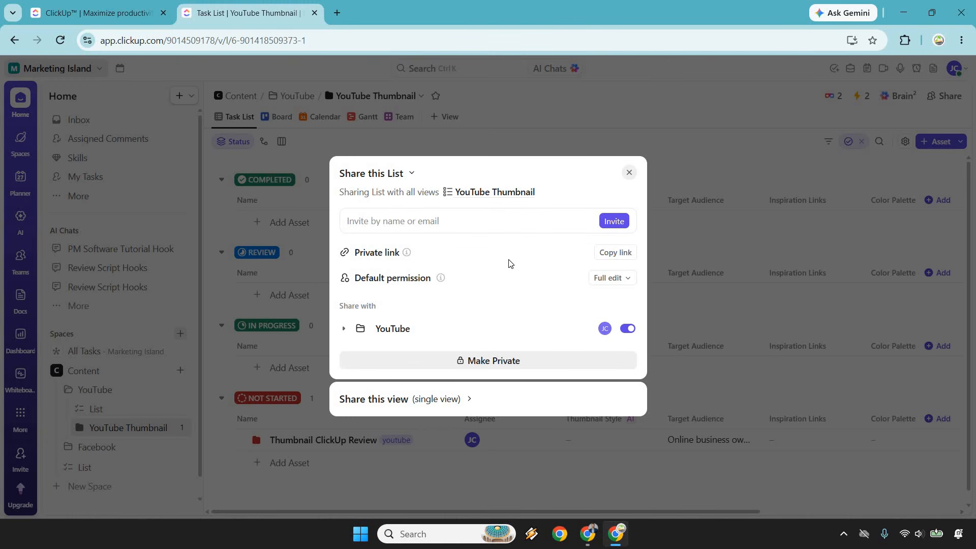
left_click(606, 279)
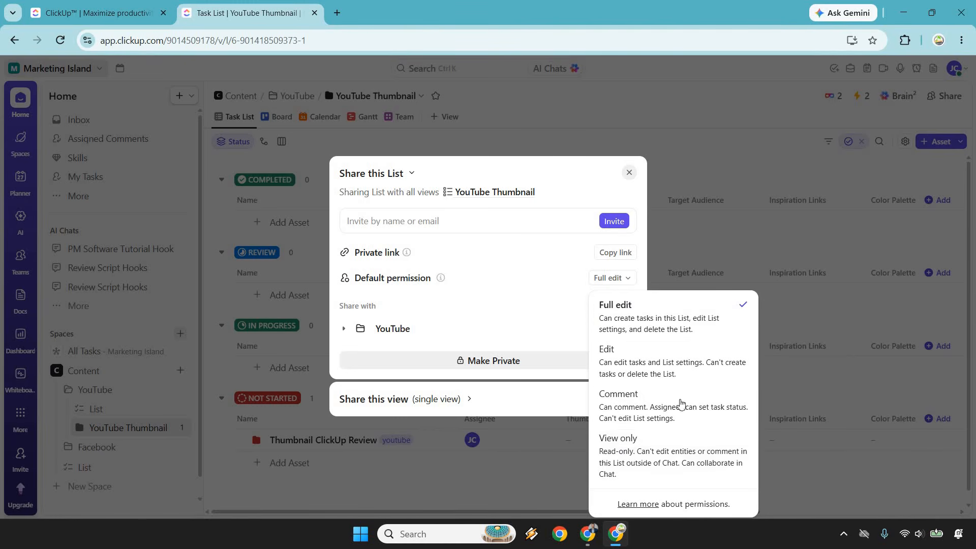
left_click(569, 187)
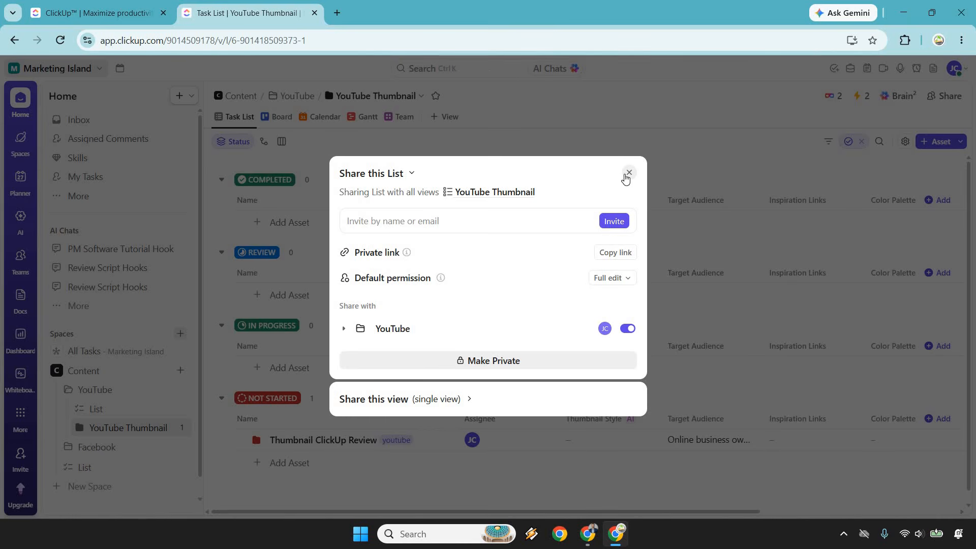
left_click(627, 173)
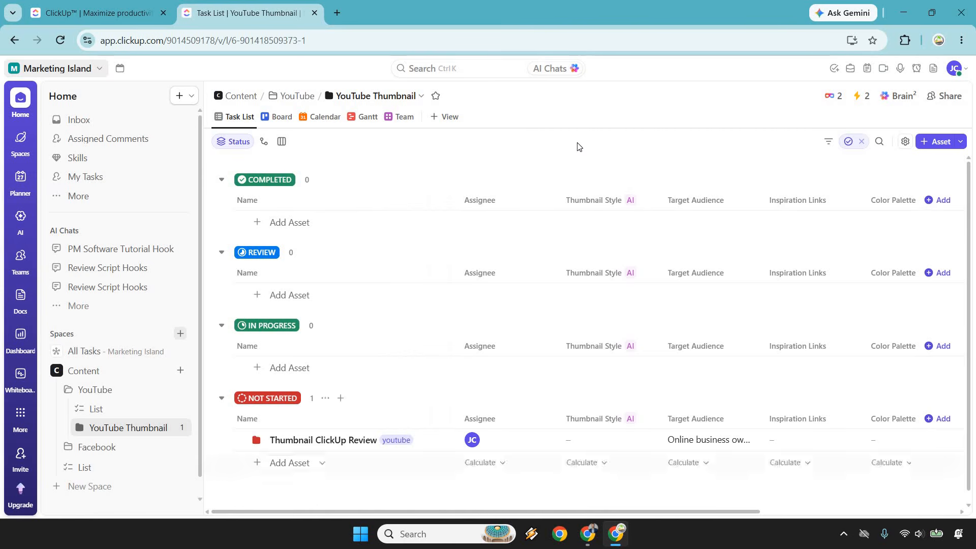
Step: Look at the YouTube Thumbnail list in the Board, Gantt and Team views, dismissing the upgrade offer
left_click(278, 117)
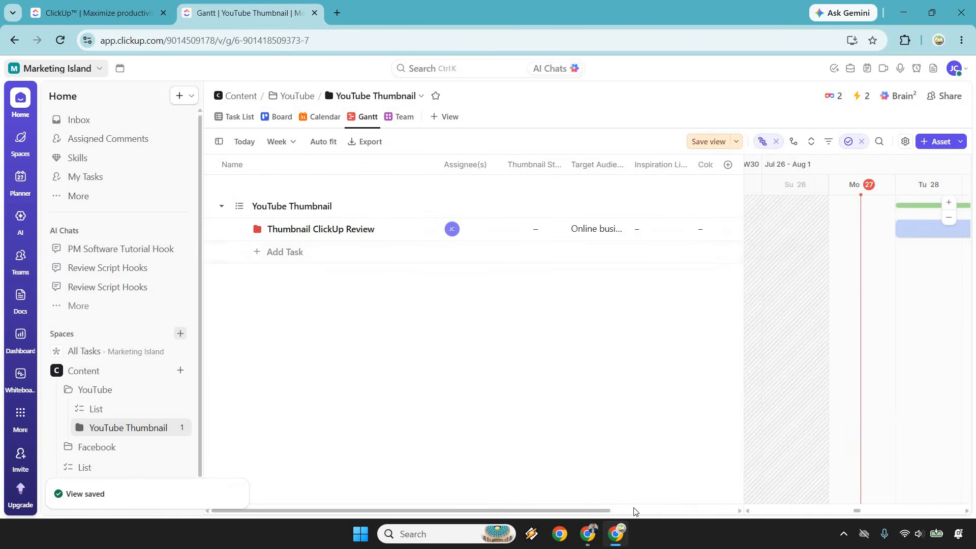
left_click_drag(597, 511, 638, 520)
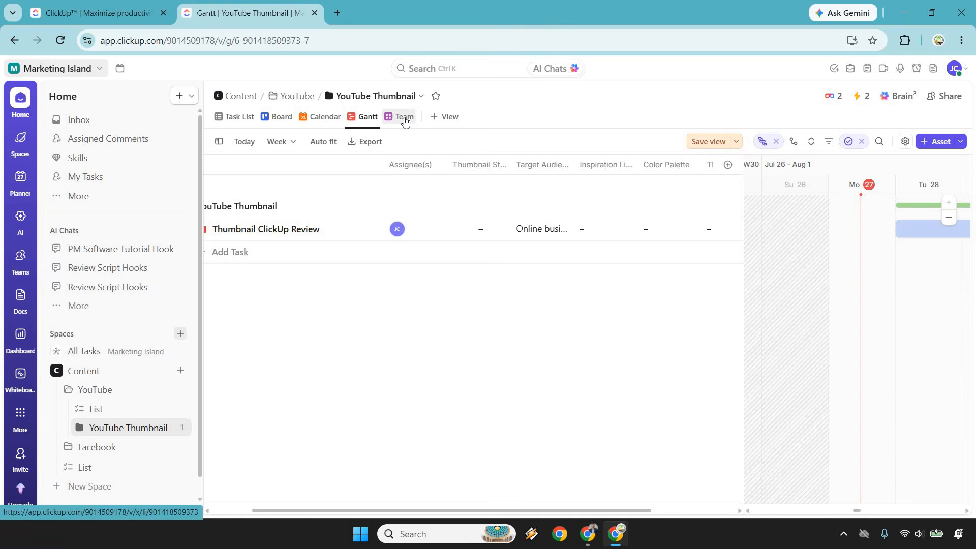
left_click(404, 119)
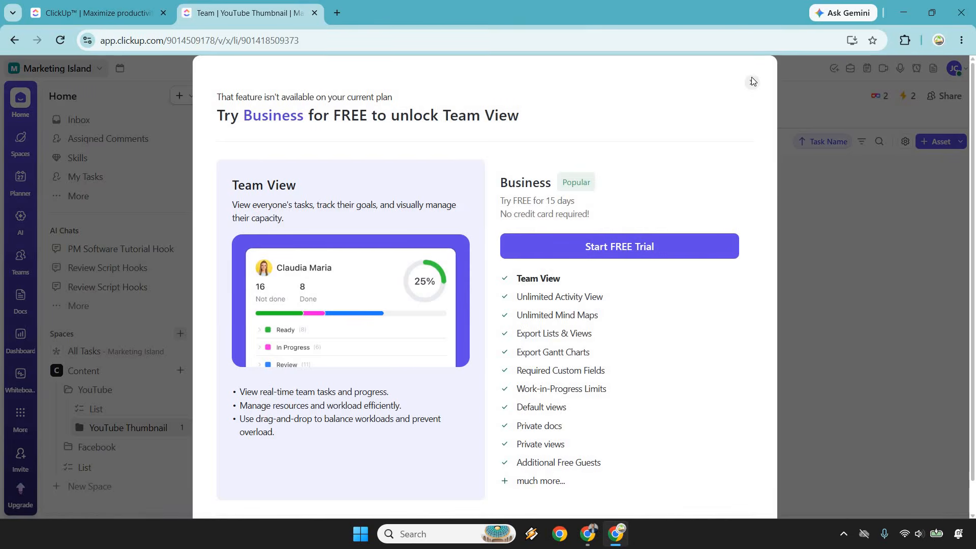
key("Escape")
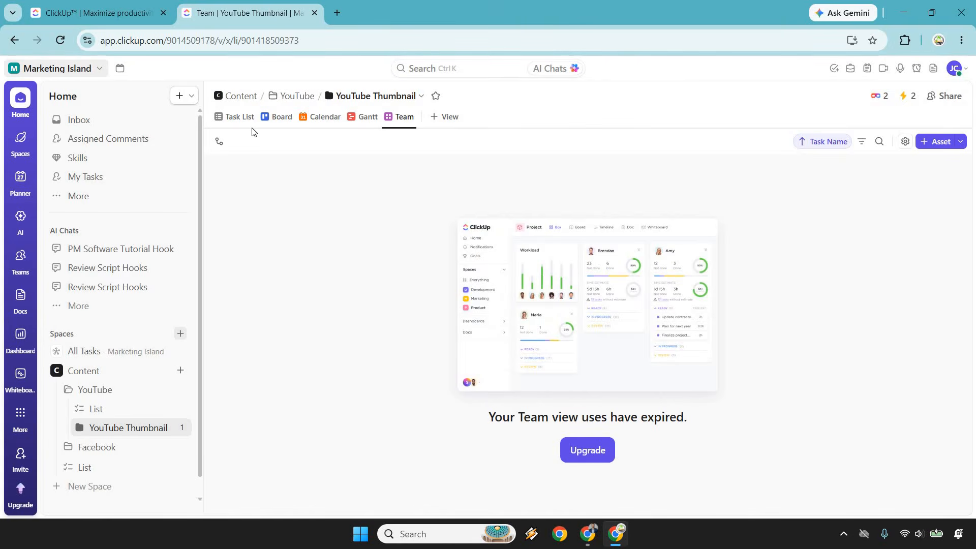
Step: Set the Thumbnail ClickUp Review task to In Progress in the Task List view and to Review in the Board view
left_click(244, 119)
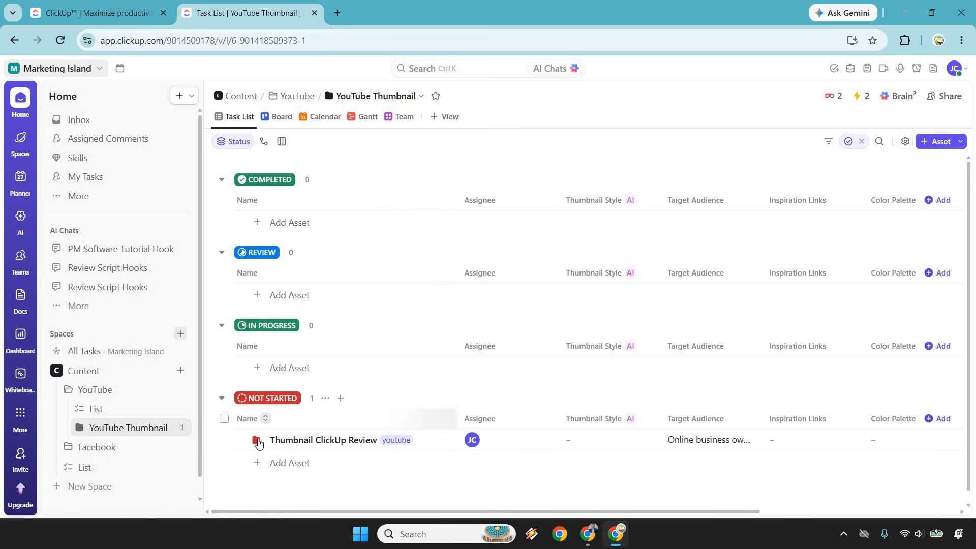
left_click(257, 440)
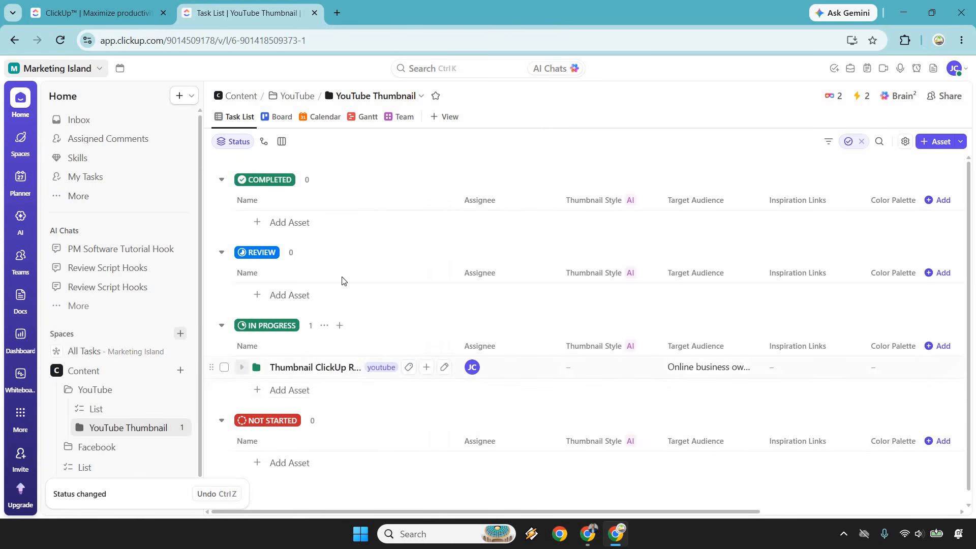
left_click(276, 117)
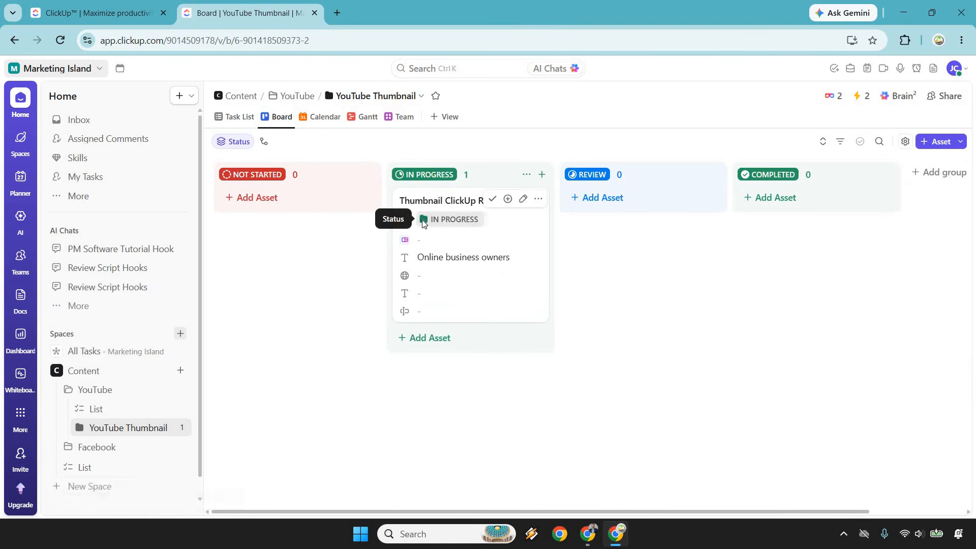
left_click(421, 220)
left_click(458, 382)
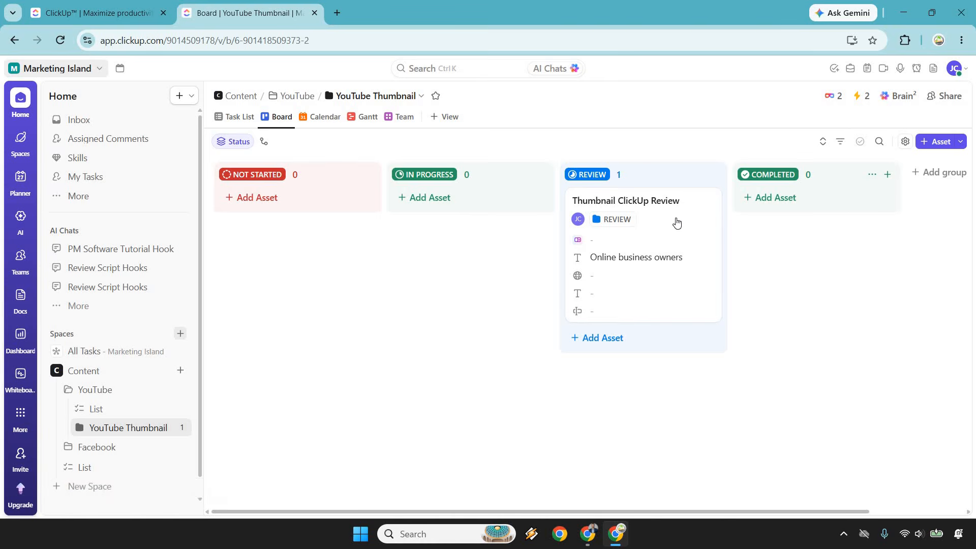
mouse_move(687, 227)
left_mouse_down()
mouse_move(809, 227)
mouse_move(881, 298)
mouse_move(860, 246)
mouse_move(828, 228)
mouse_move(696, 224)
left_mouse_up()
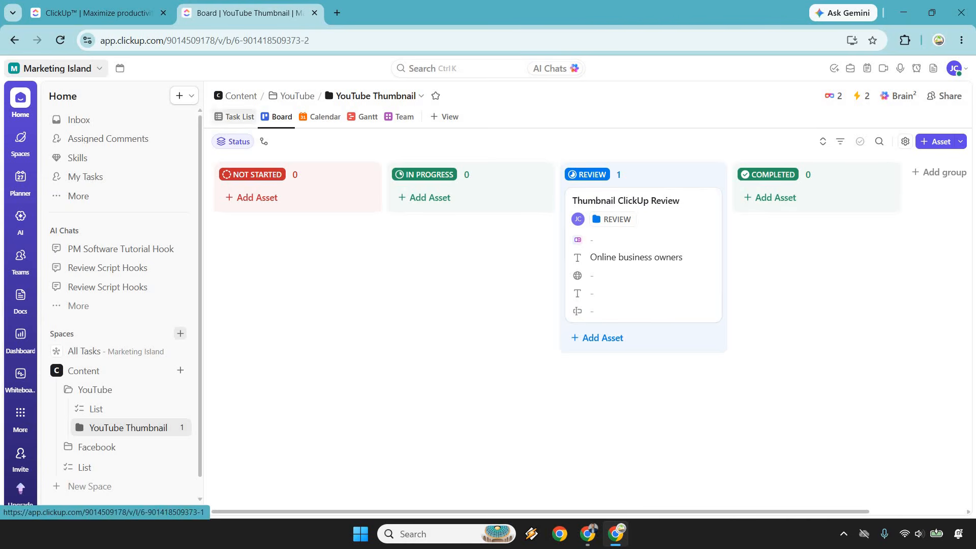
Step: Set the Thumbnail ClickUp Review task's status to Completed from the Task List view
left_click(234, 116)
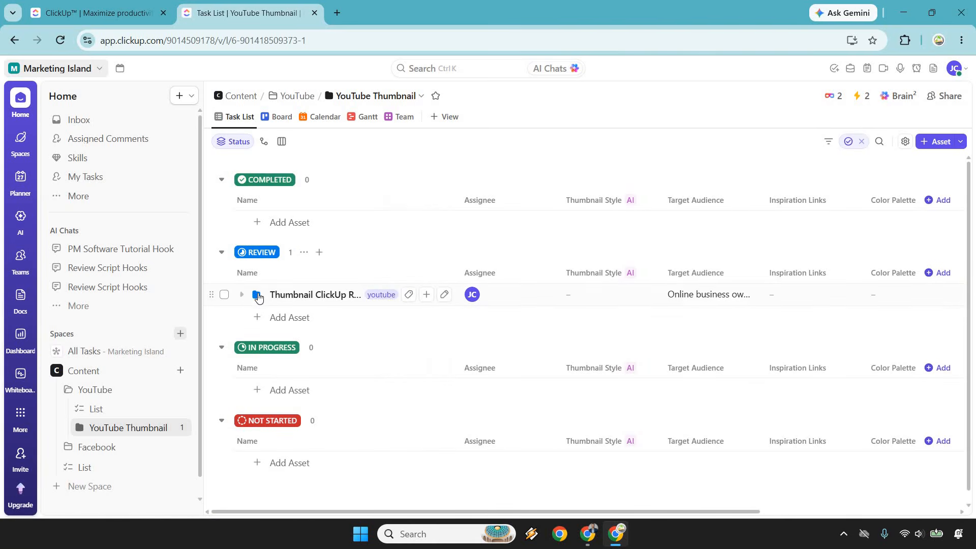
left_click(256, 294)
left_click(299, 498)
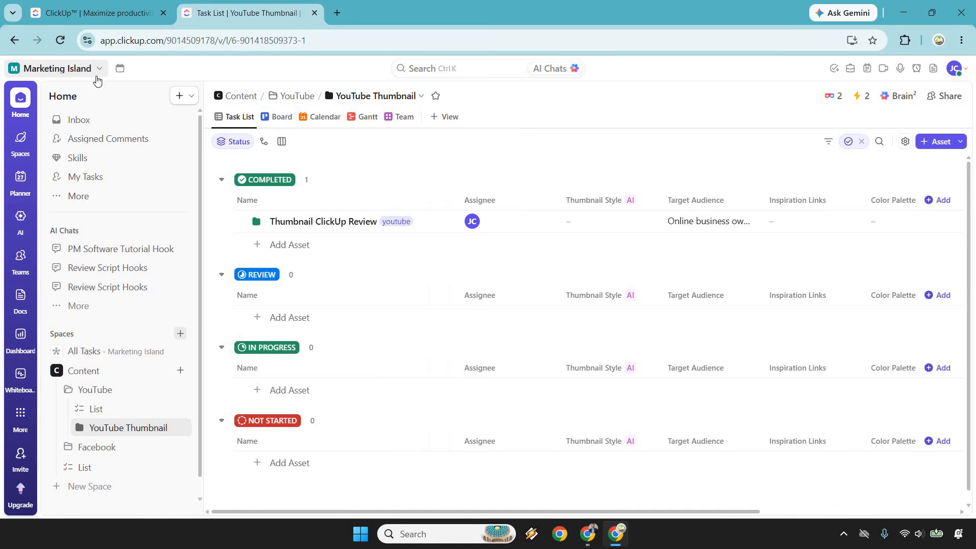
left_click(92, 71)
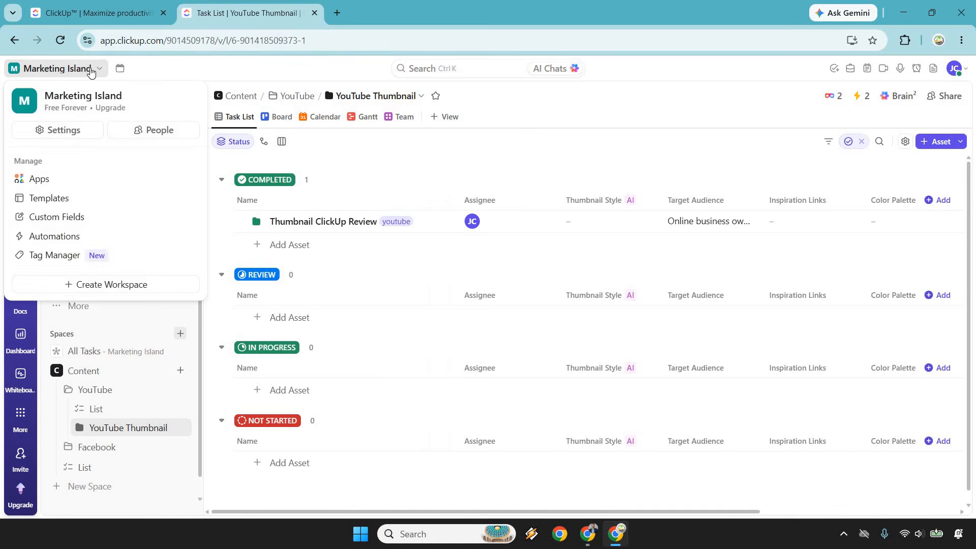
left_click(91, 71)
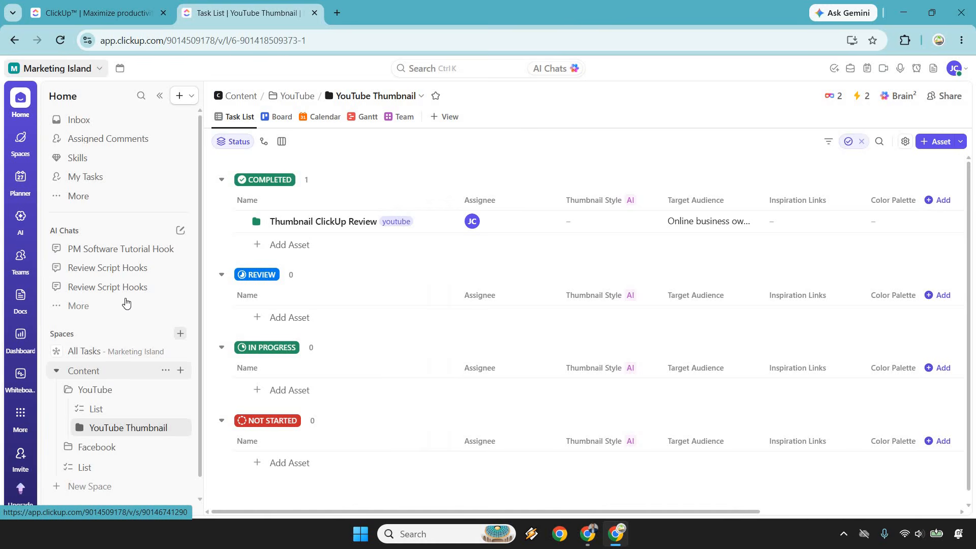
scroll(153, 327, "down", 1)
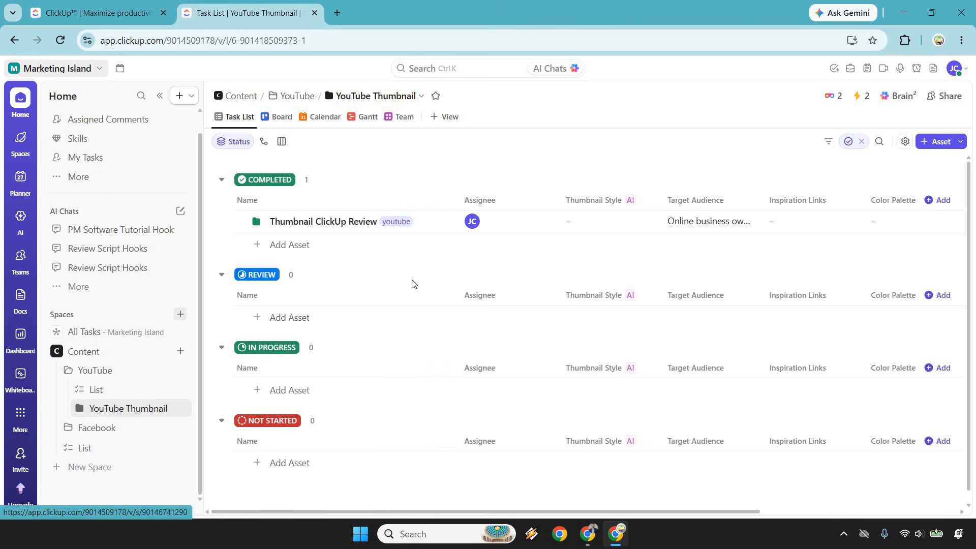
left_click(121, 409)
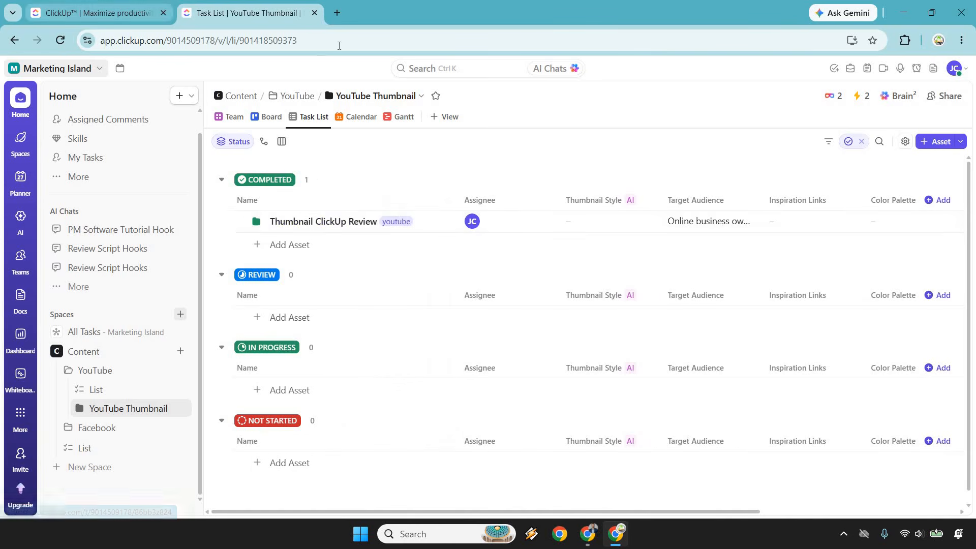
Step: Switch to the ClickUp website's homepage in the other browser tab
left_click(96, 12)
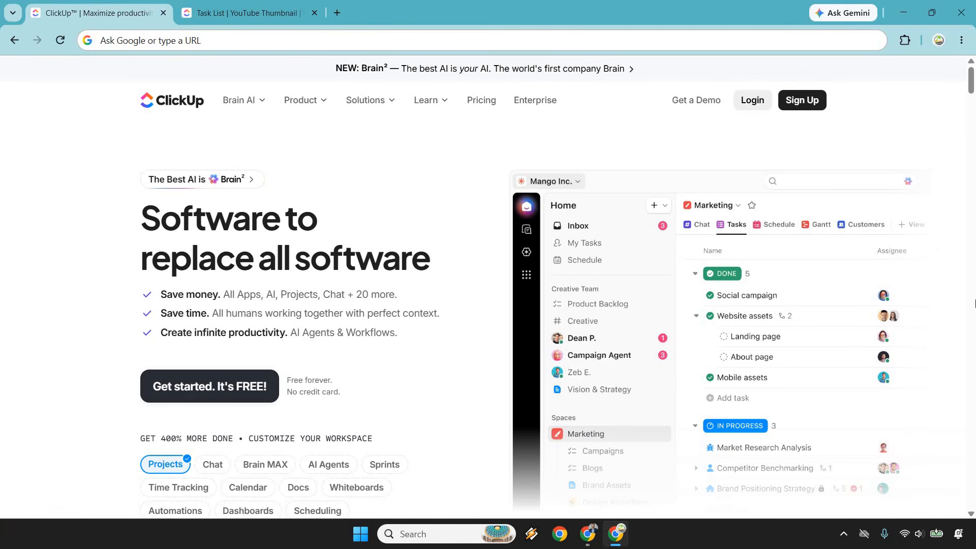